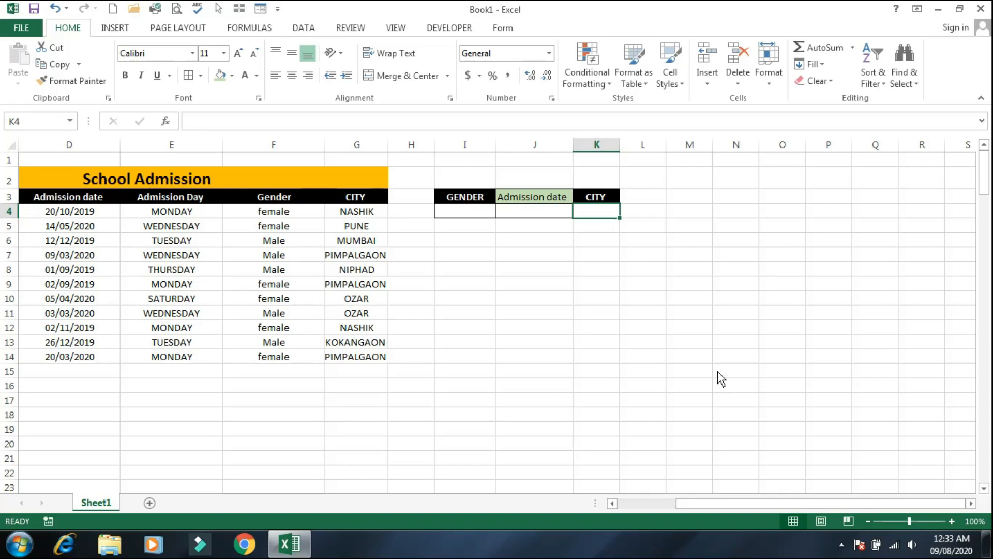
# - Start a COUNTIFS formula in cell I9 with the Gender range F4:F14 and the criterion "FEMALE"
pyautogui.hscroll(-3, 665, 290)
pyautogui.click(665, 289)
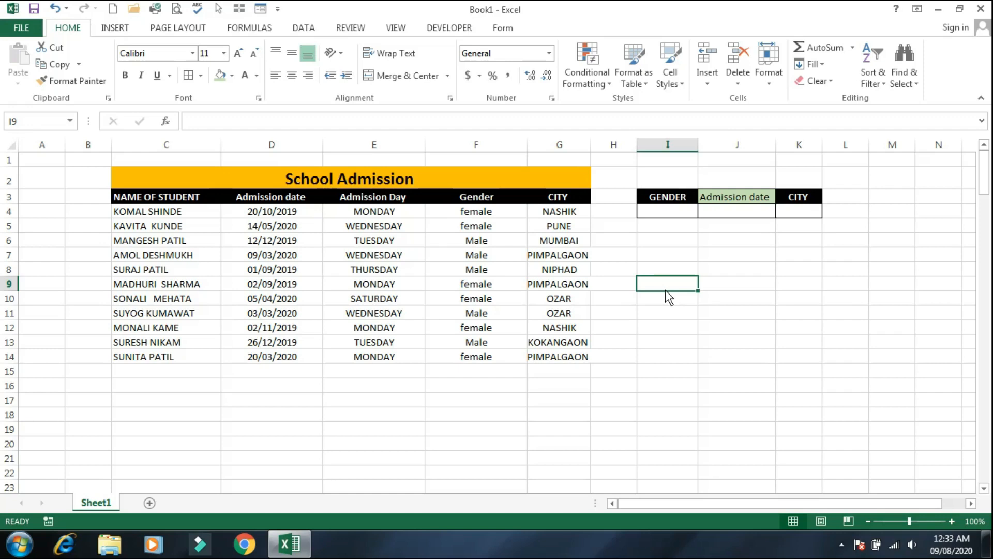
pyautogui.doubleClick(665, 290)
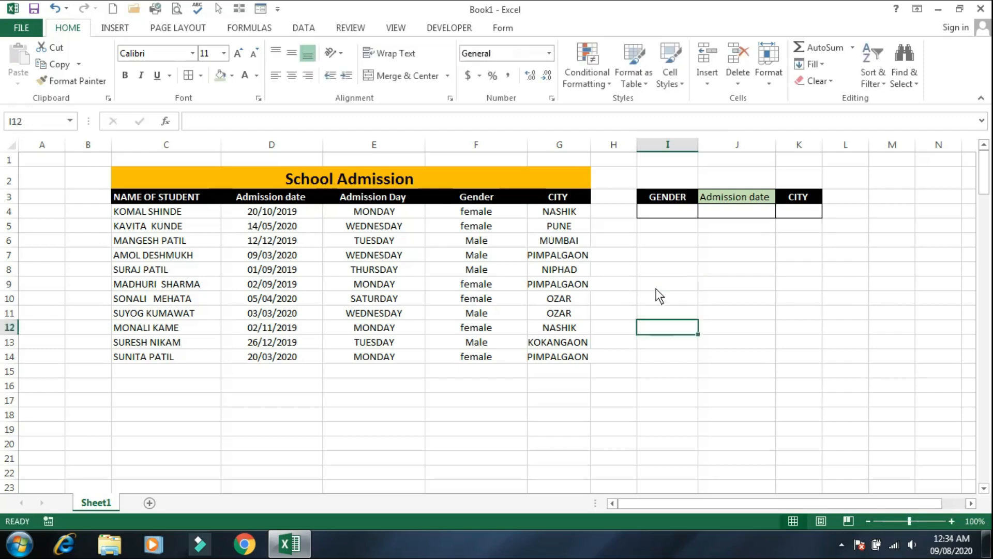
pyautogui.click(656, 288)
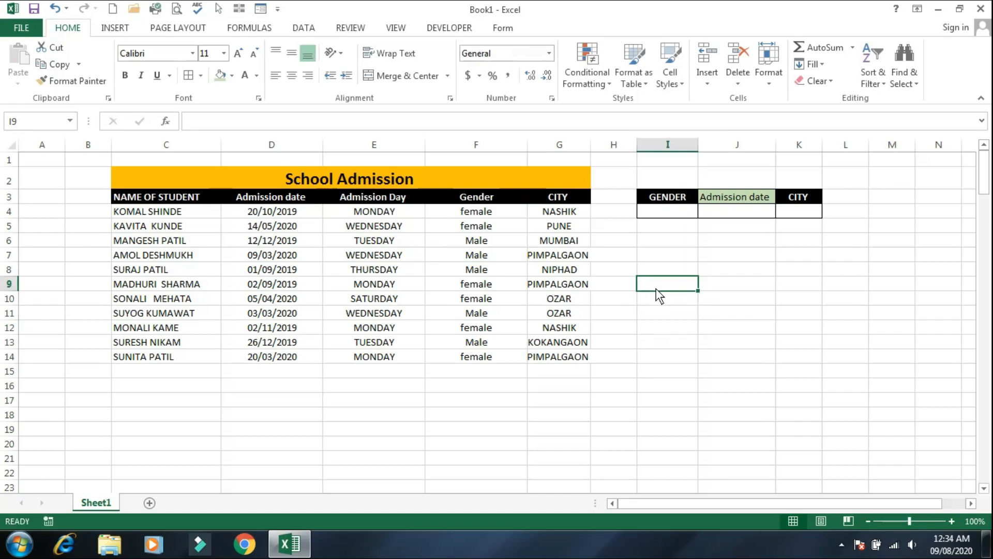
pyautogui.write('=')
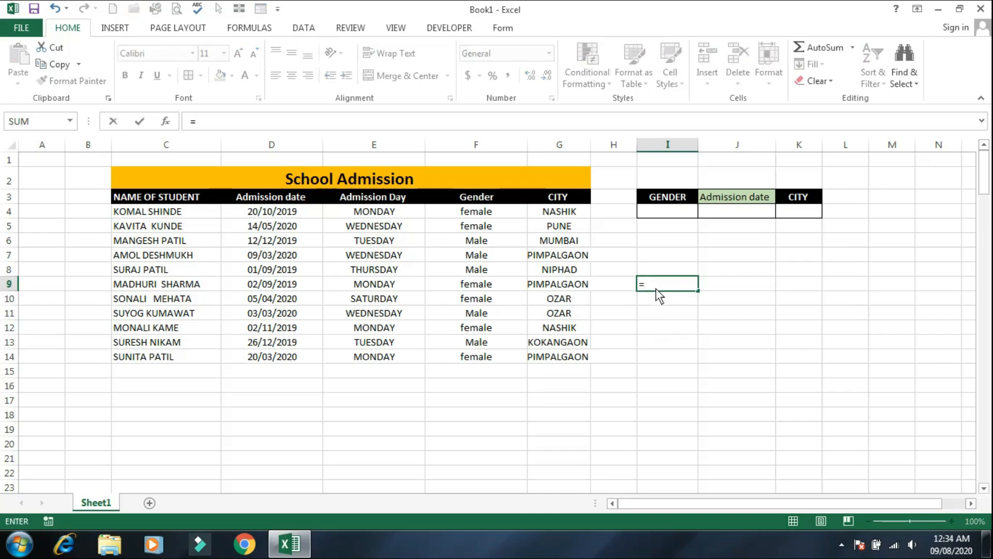
pyautogui.write('COUNTIF')
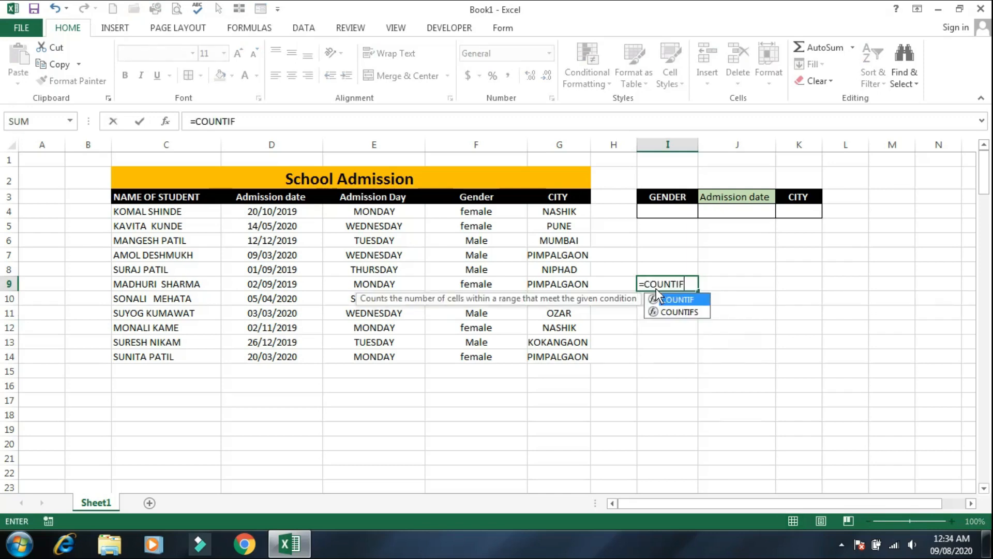
pyautogui.write('S(')
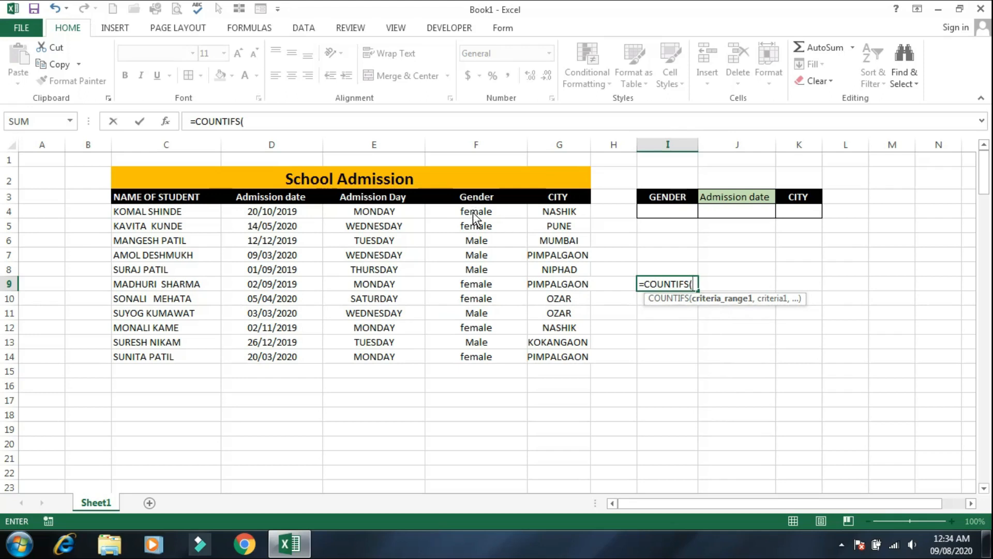
pyautogui.moveTo(473, 212); pyautogui.dragTo(483, 354)
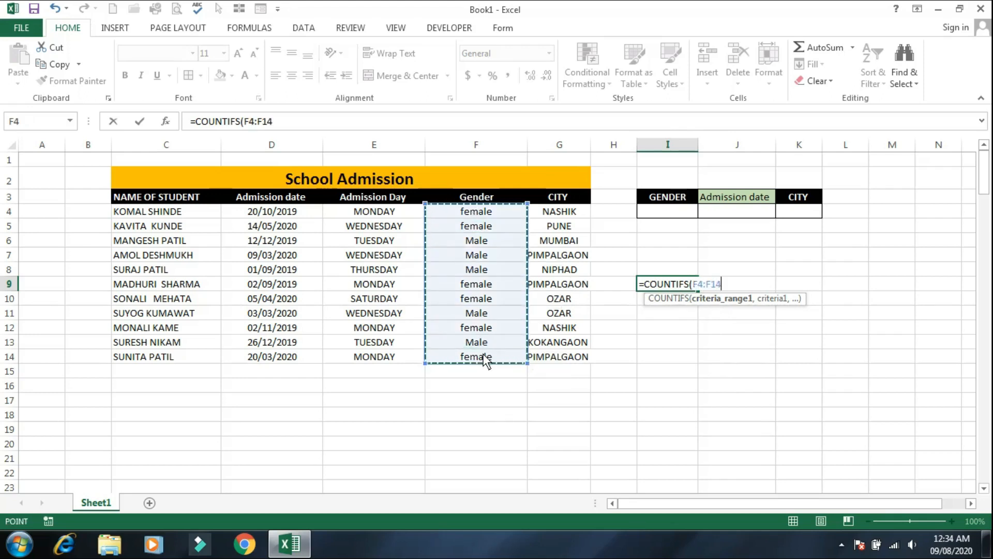
pyautogui.write(',')
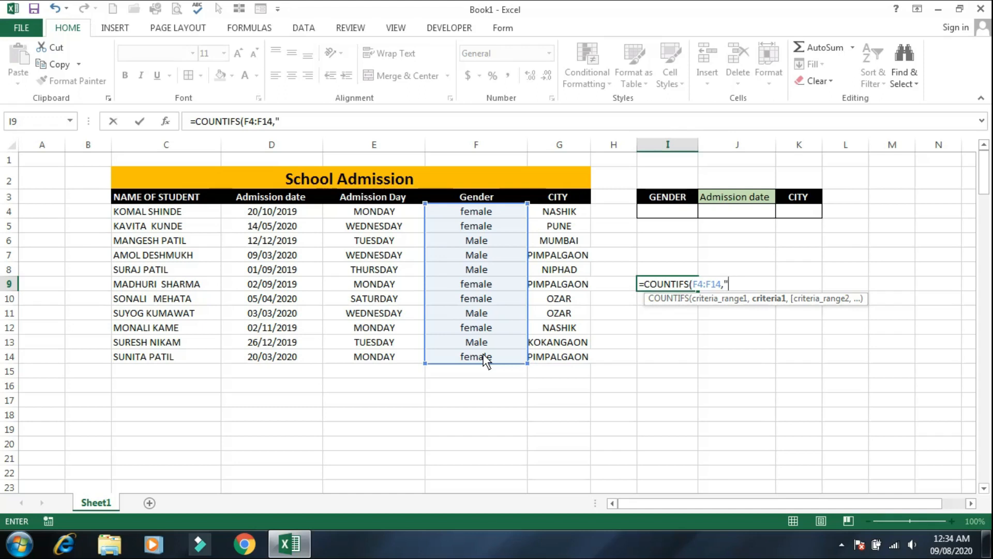
pyautogui.write('FEMALE"')
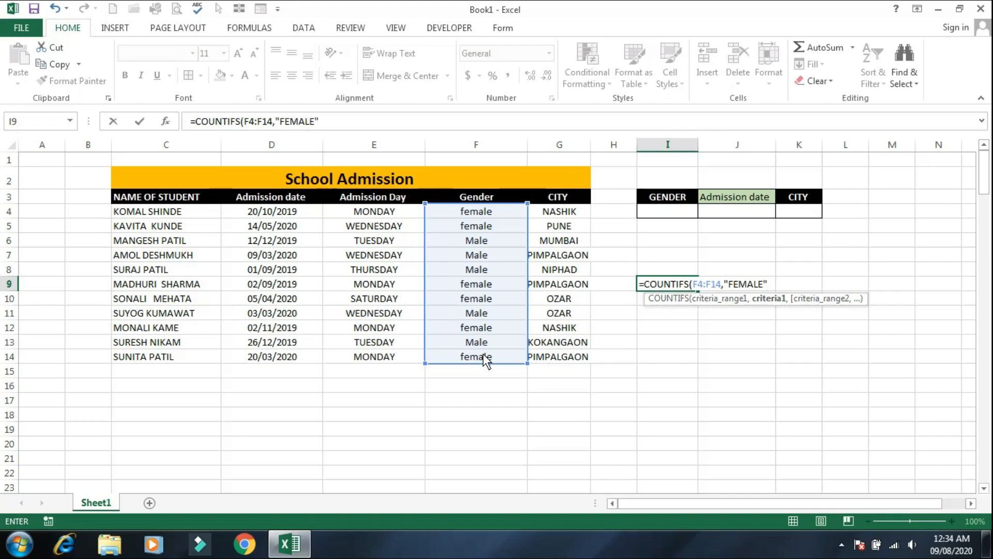
# - Add the CITY range G4:G14 with the criterion "NASHIK" to the COUNTIFS formula and complete it
pyautogui.write(',')
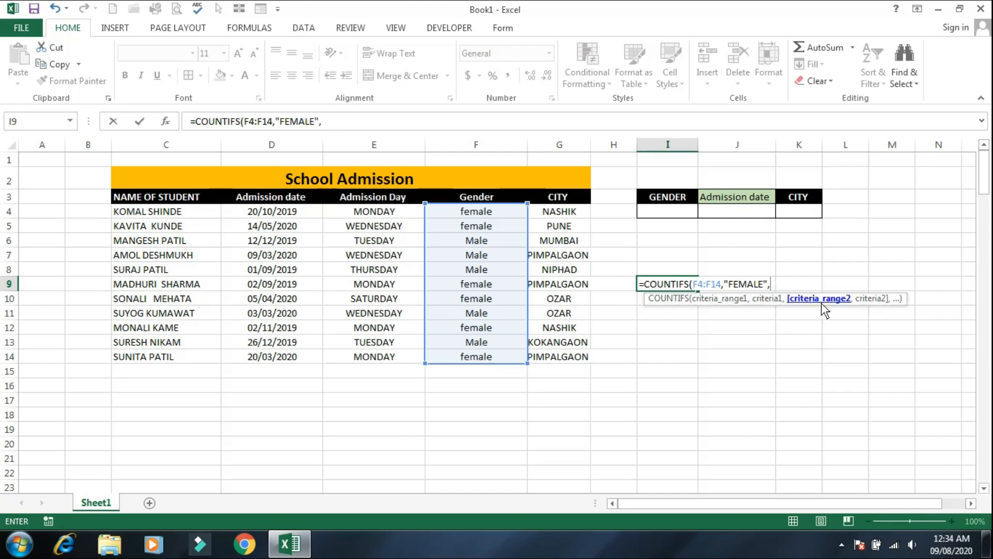
pyautogui.moveTo(559, 211); pyautogui.dragTo(572, 356)
pyautogui.write(',"')
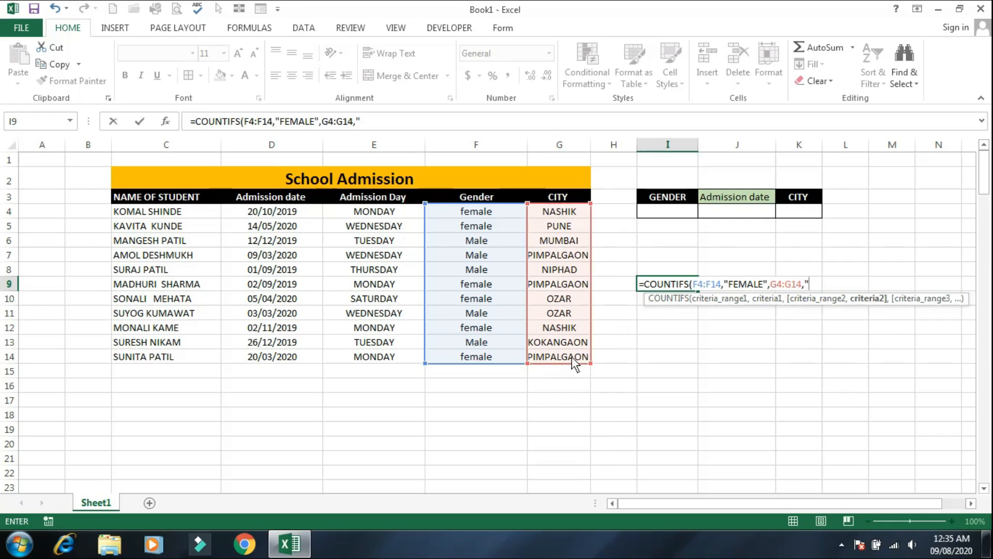
pyautogui.write('nASHIK",')
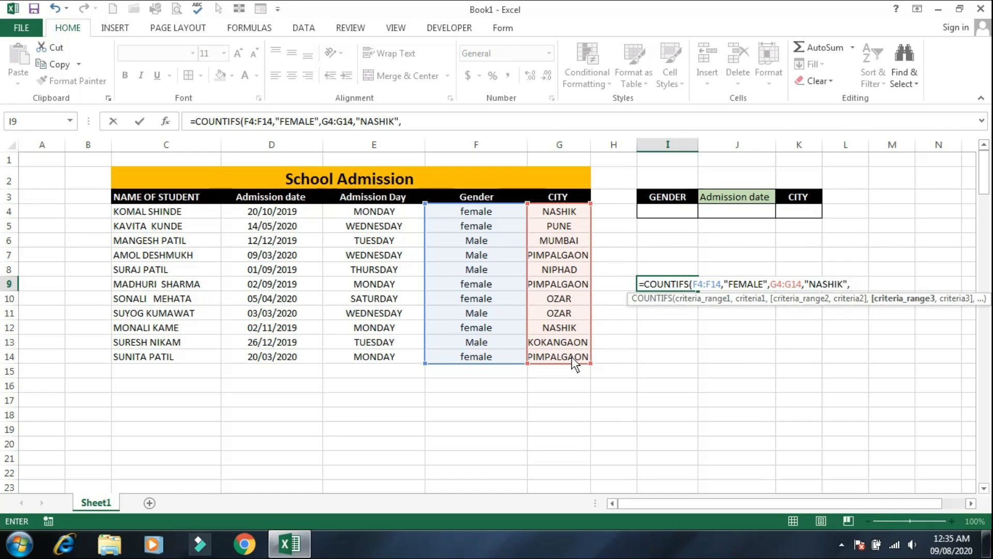
pyautogui.press('BackSpace')
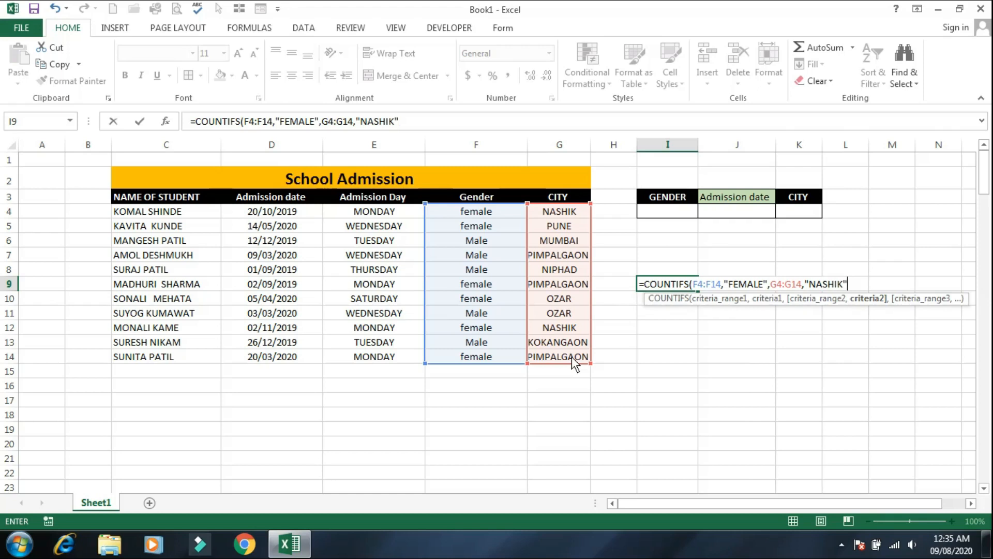
pyautogui.write(')')
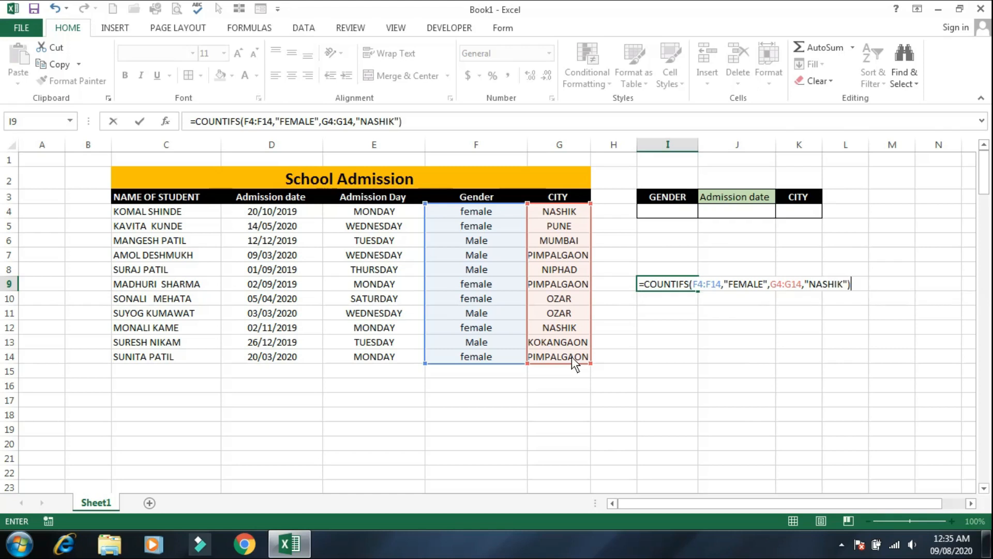
pyautogui.press('Return')
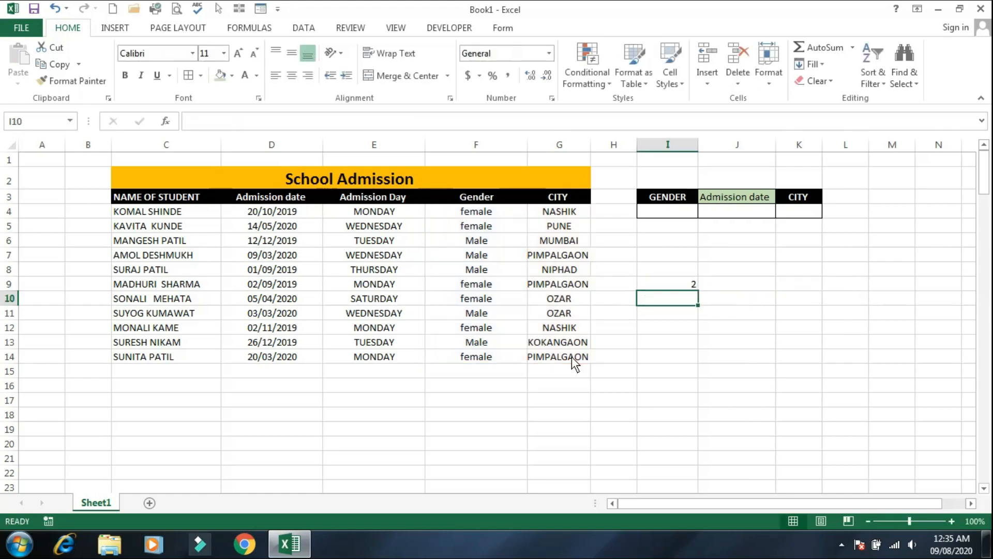
# - Check the female NASHIK rows against the count in I9 and change the city in cell G10 to nASHIK
pyautogui.click(672, 287)
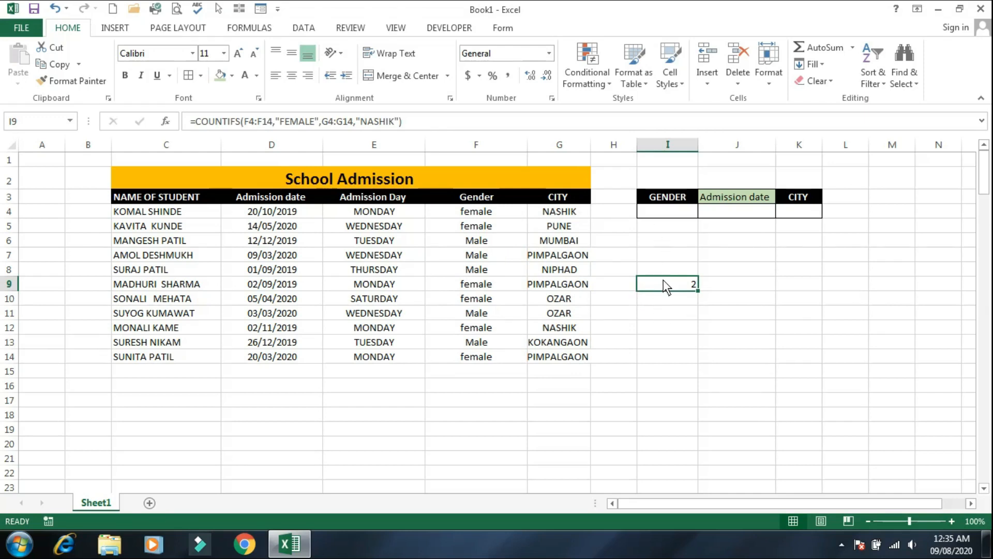
pyautogui.click(472, 214)
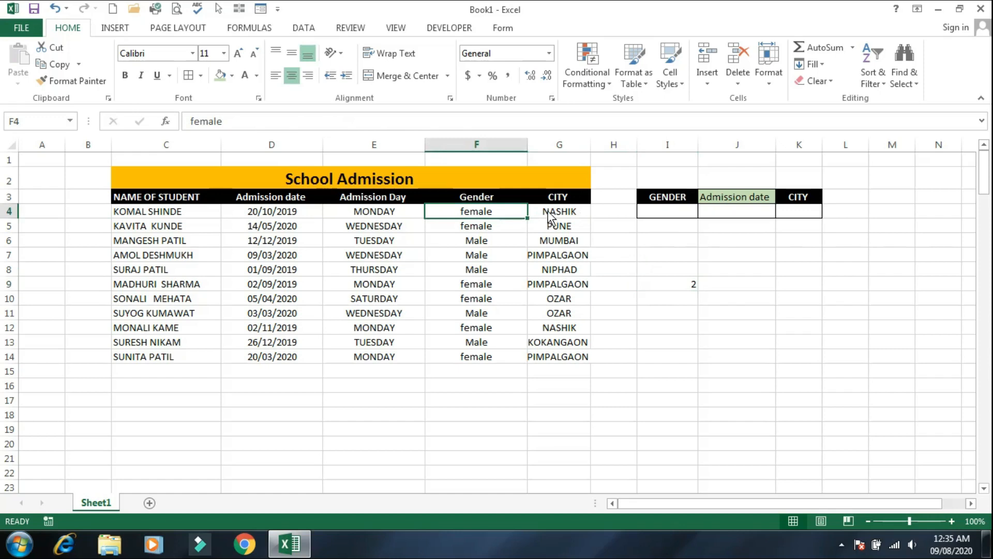
pyautogui.click(481, 329)
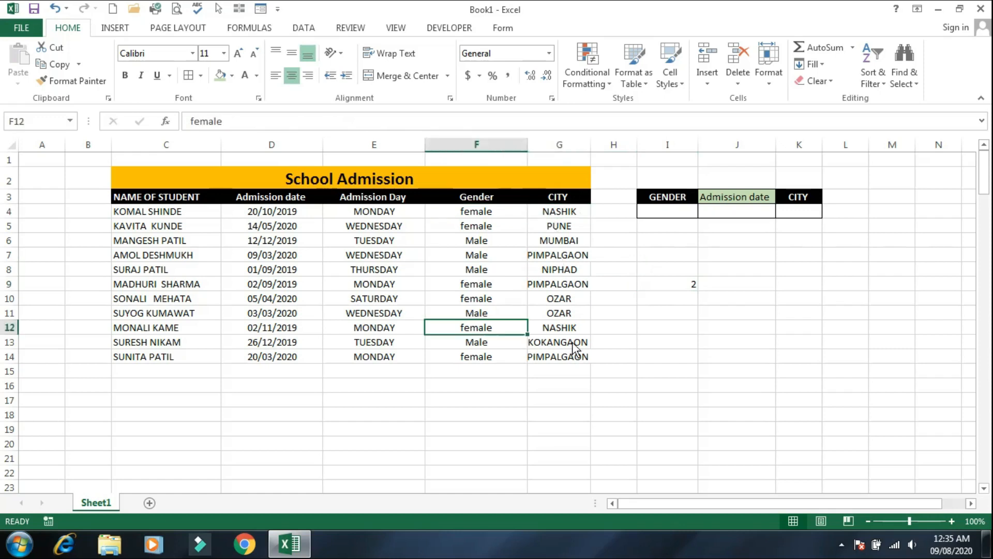
pyautogui.click(572, 326)
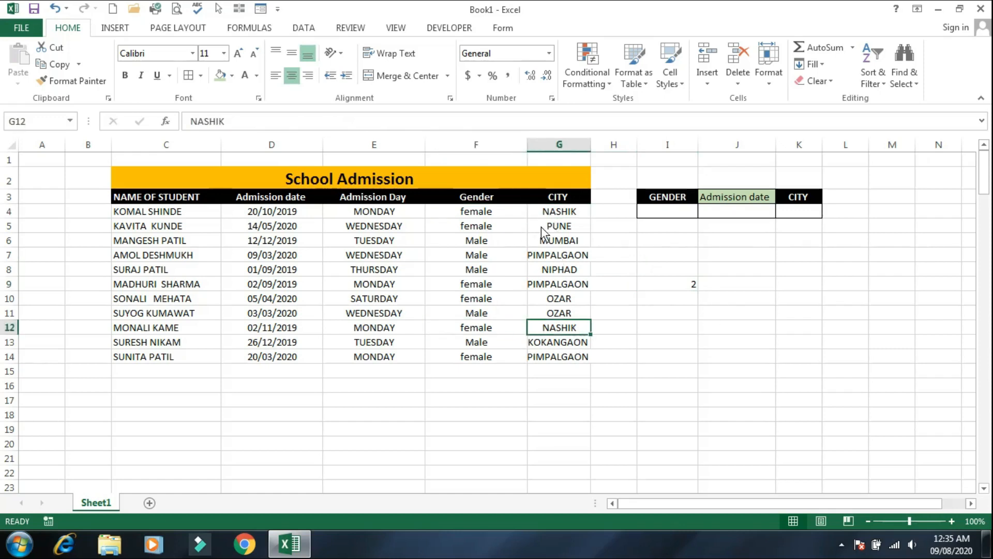
pyautogui.click(546, 303)
pyautogui.write('nASHIK')
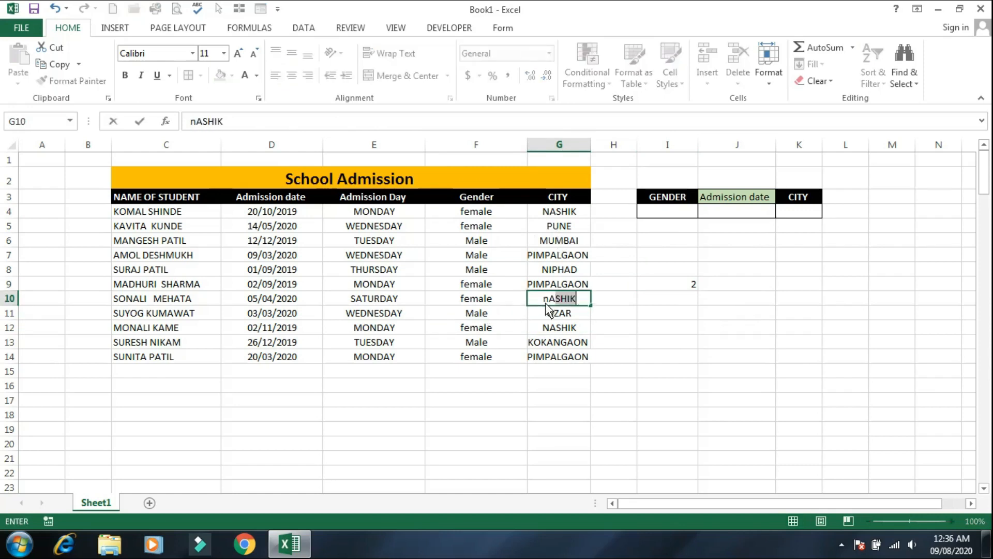
pyautogui.press('Return')
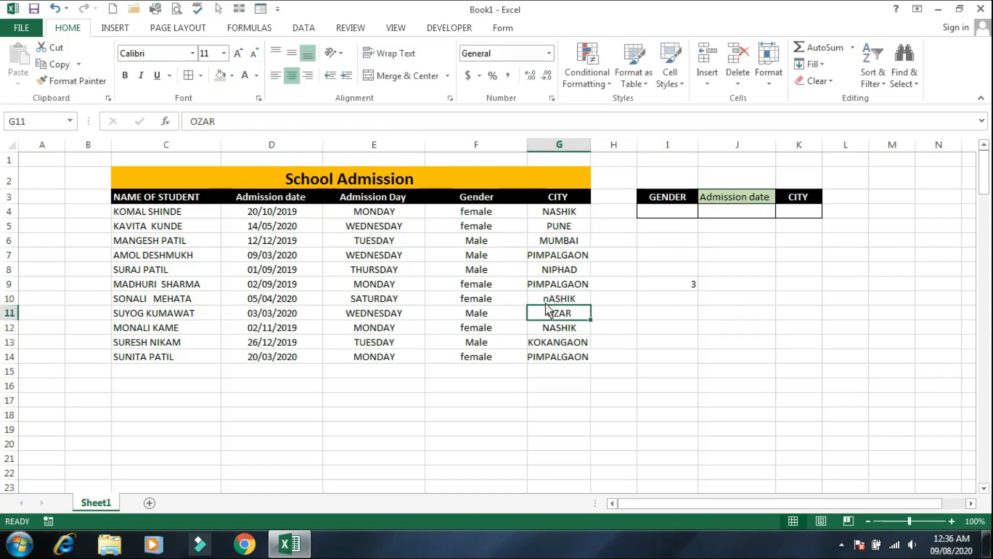
# - Change the gender criterion in cell I9's COUNTIFS formula to "MALE"
pyautogui.click(691, 287)
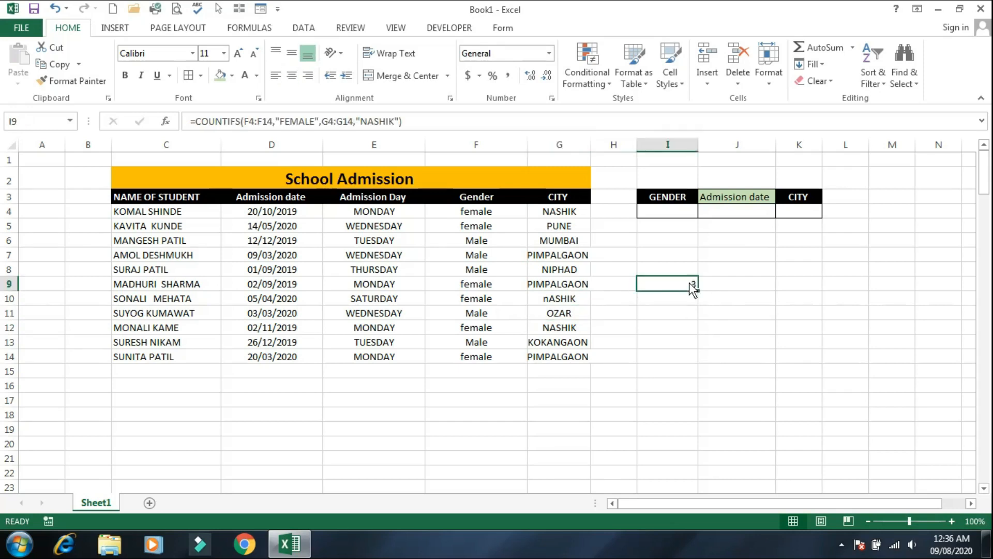
pyautogui.doubleClick(690, 282)
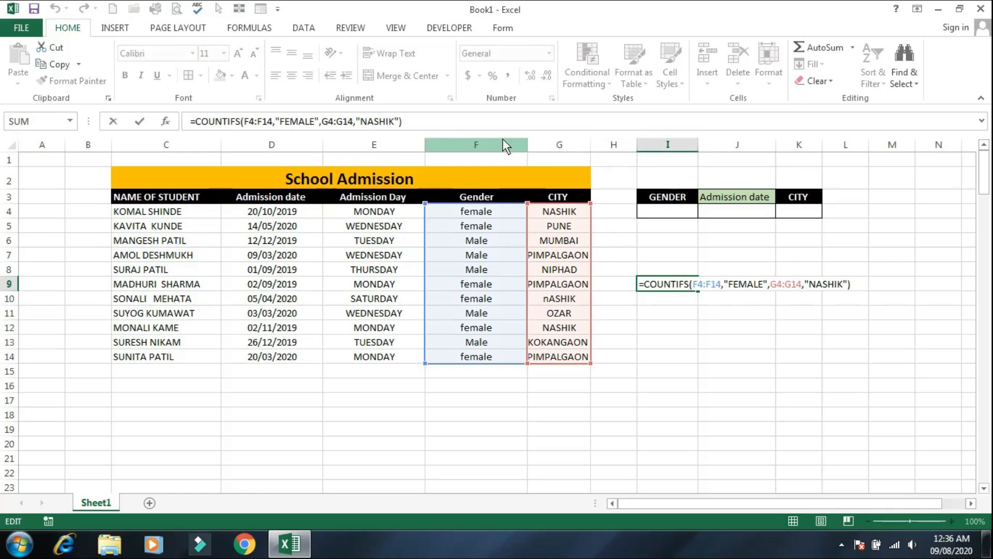
pyautogui.click(291, 120)
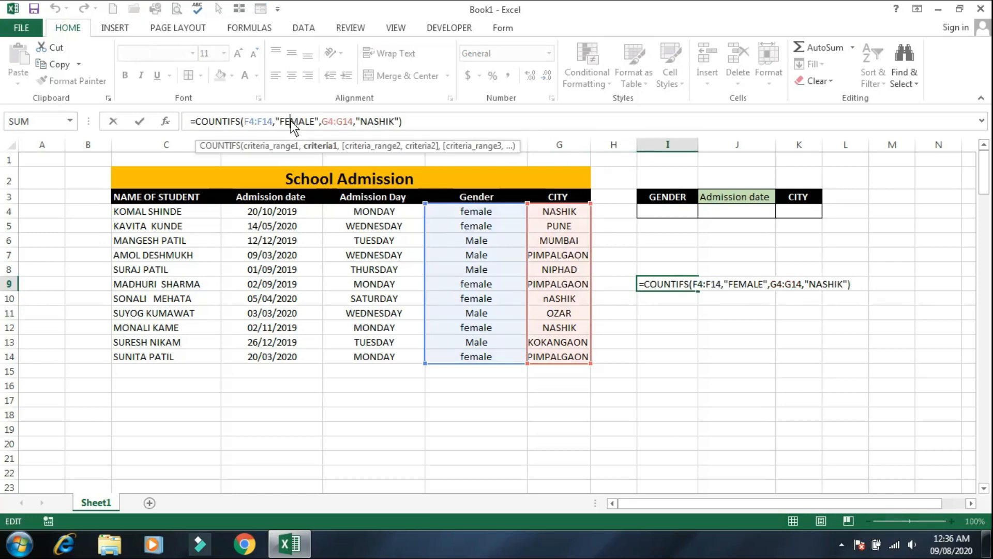
pyautogui.press('BackSpace')
pyautogui.press('BackSpace')
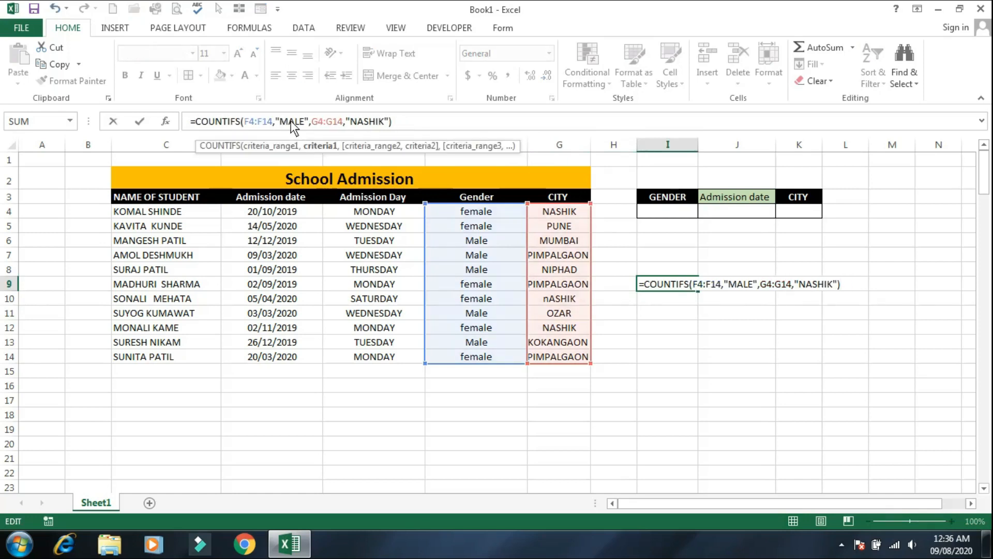
pyautogui.press('Return')
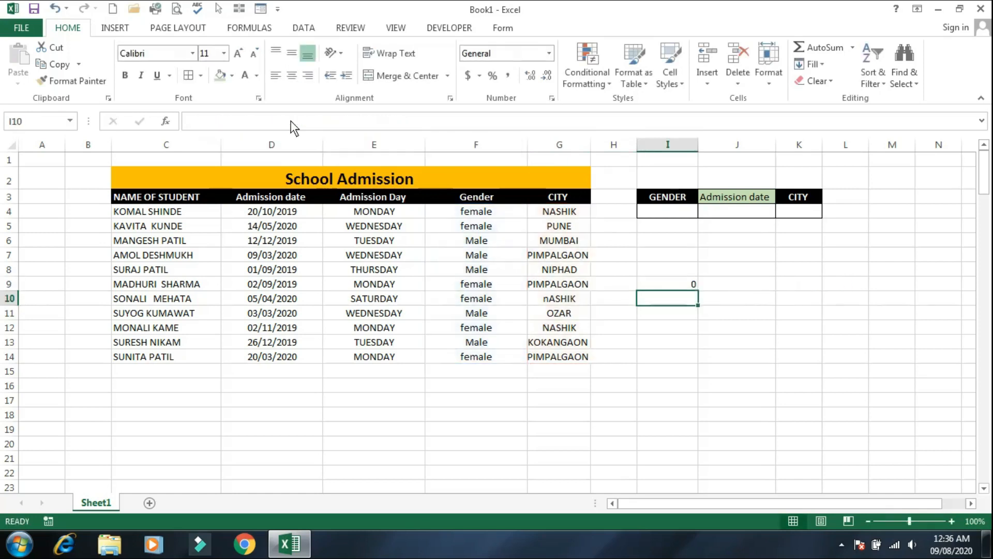
# - Change the city in cell G11 to NASHIK and check the count in cell I9
pyautogui.click(667, 284)
pyautogui.click(568, 313)
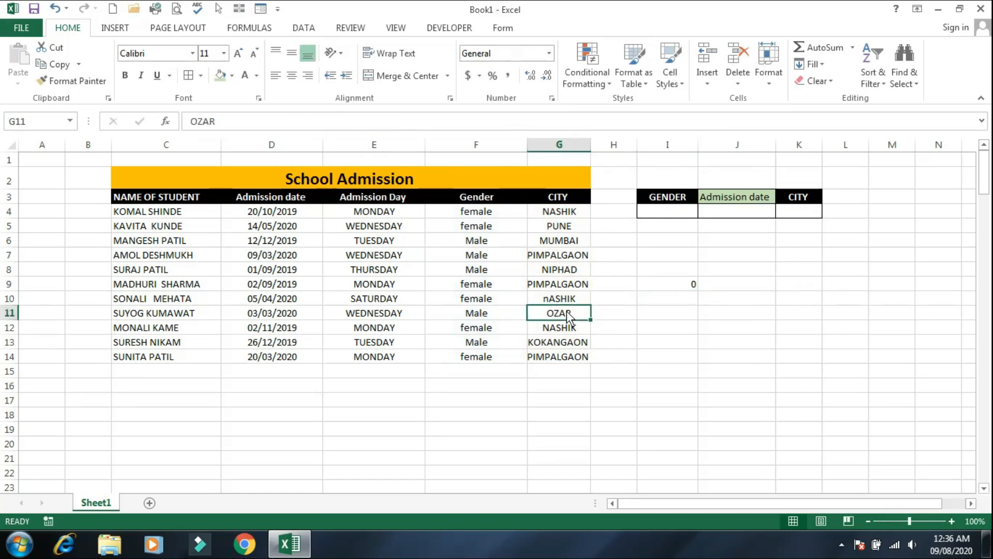
pyautogui.write('NASHIK')
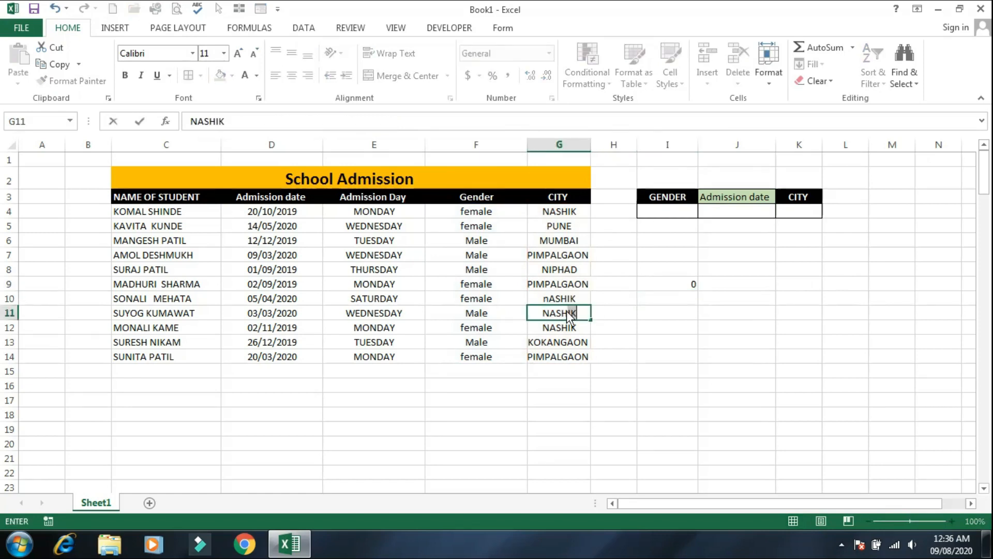
pyautogui.press('Return')
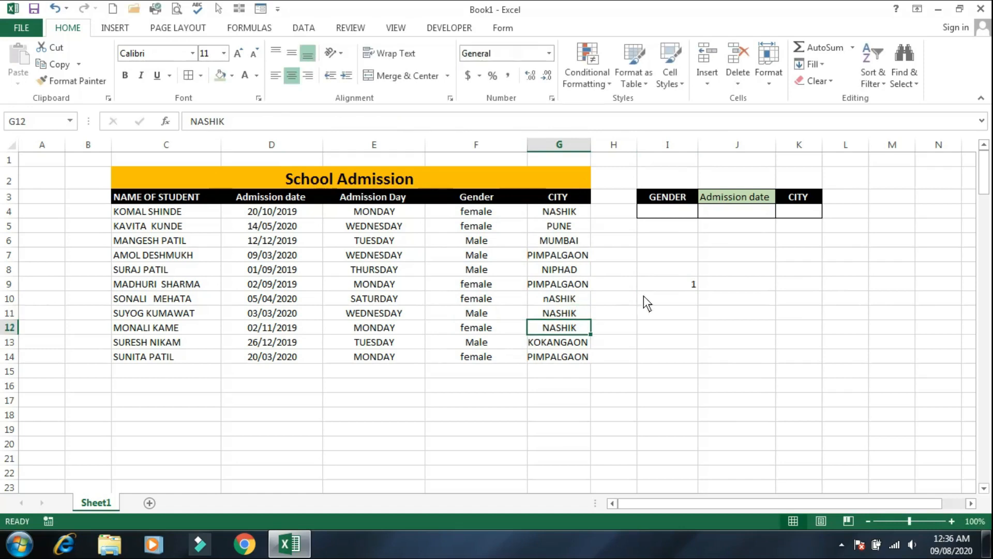
pyautogui.click(669, 295)
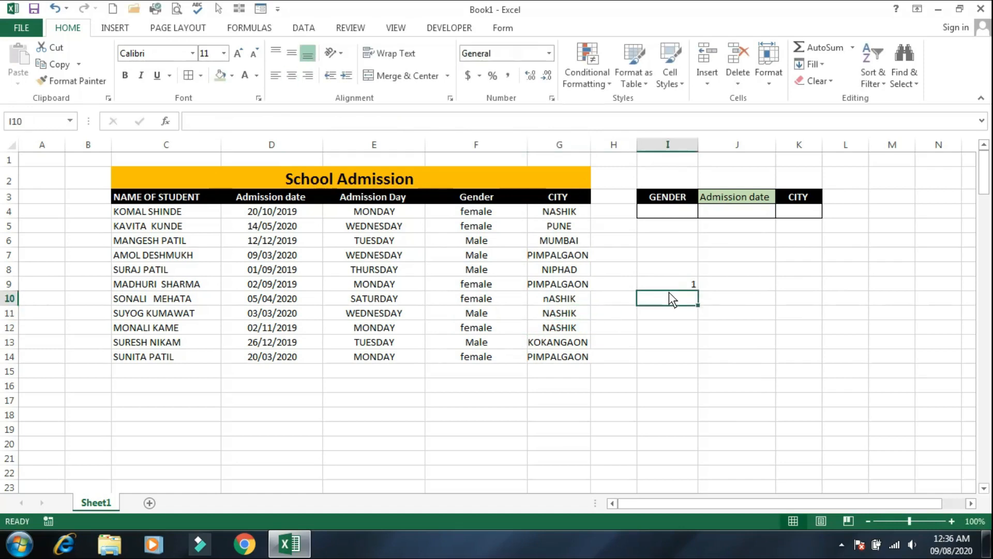
pyautogui.click(692, 281)
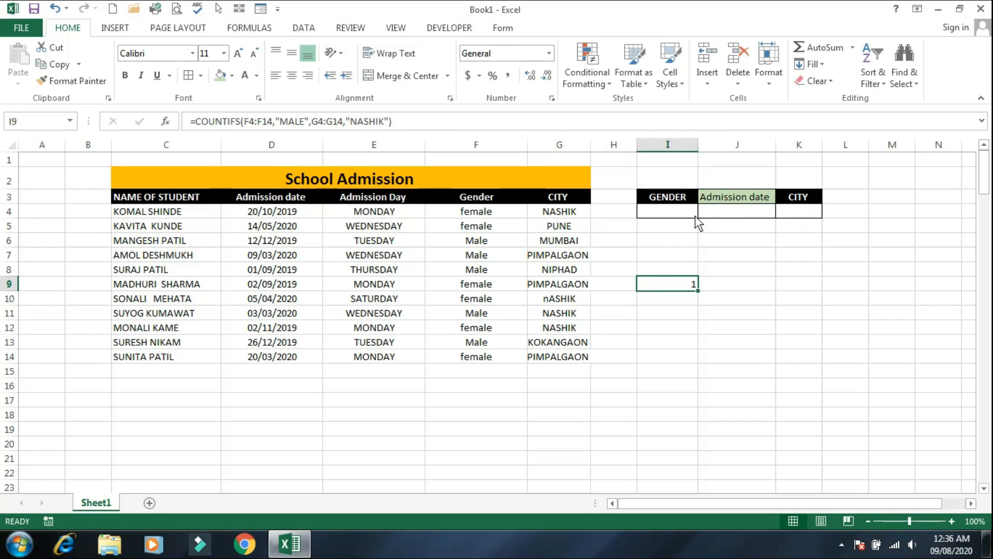
pyautogui.click(682, 209)
pyautogui.click(719, 206)
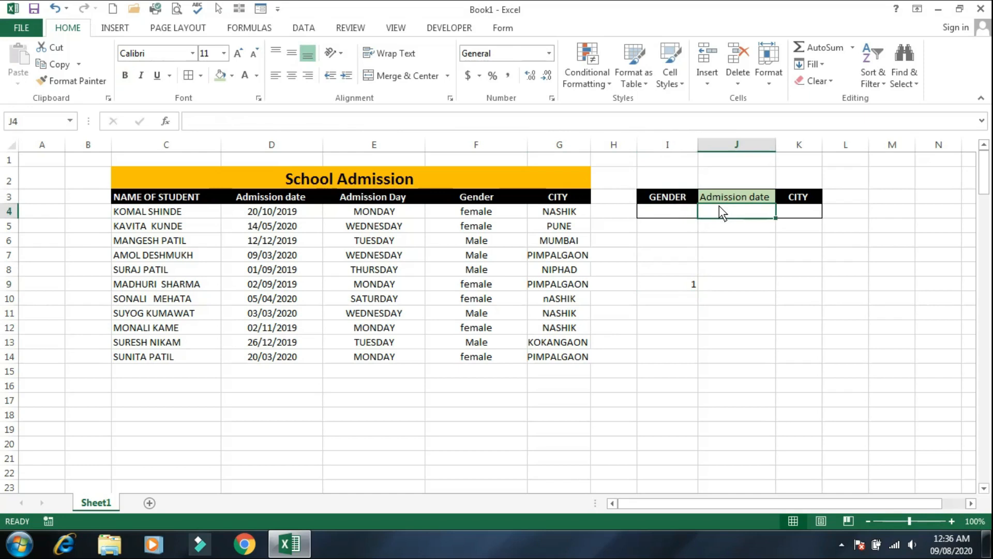
pyautogui.click(814, 211)
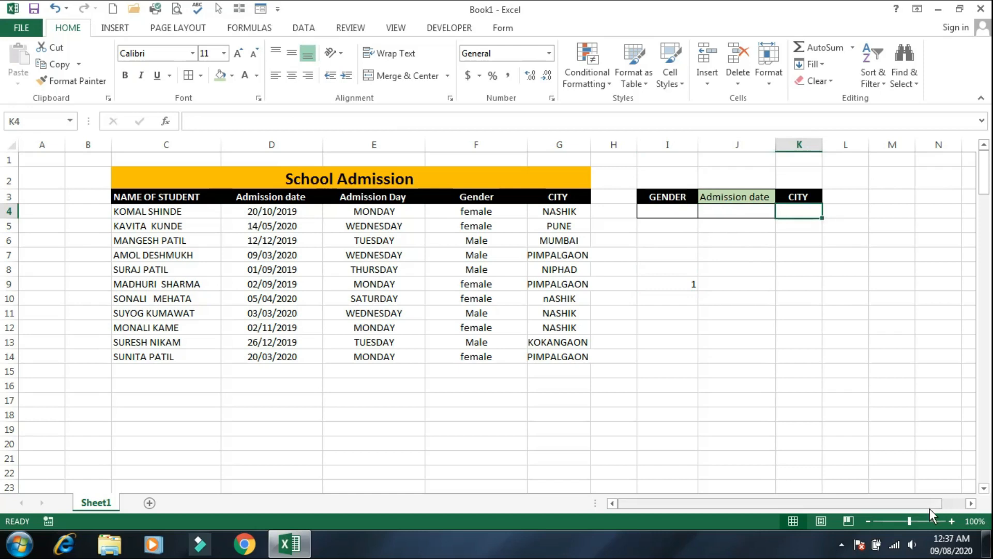
pyautogui.click(842, 544)
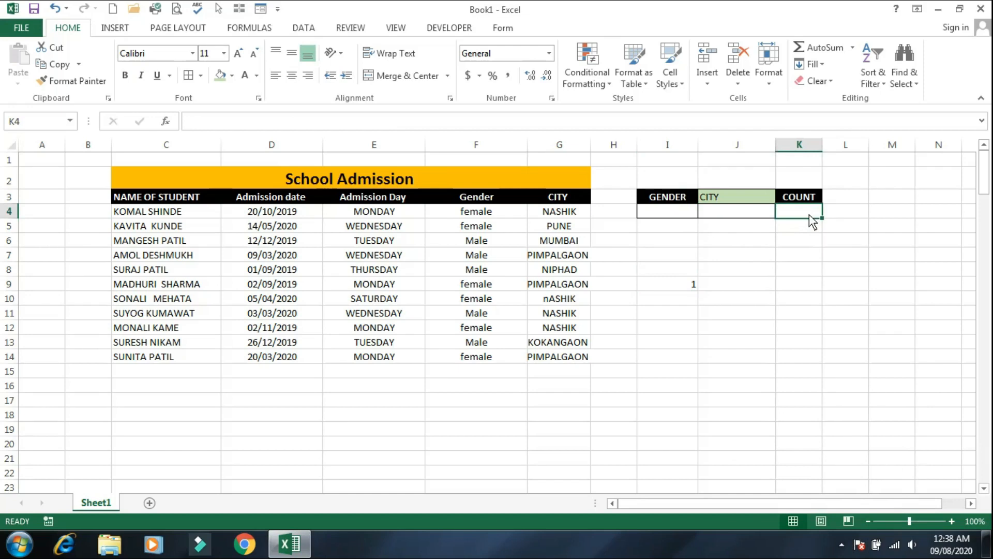
# - Try a COUNTIFS formula in the COUNT cell K4 that references only the gender cell I4 and the city cell J4
pyautogui.write('=')
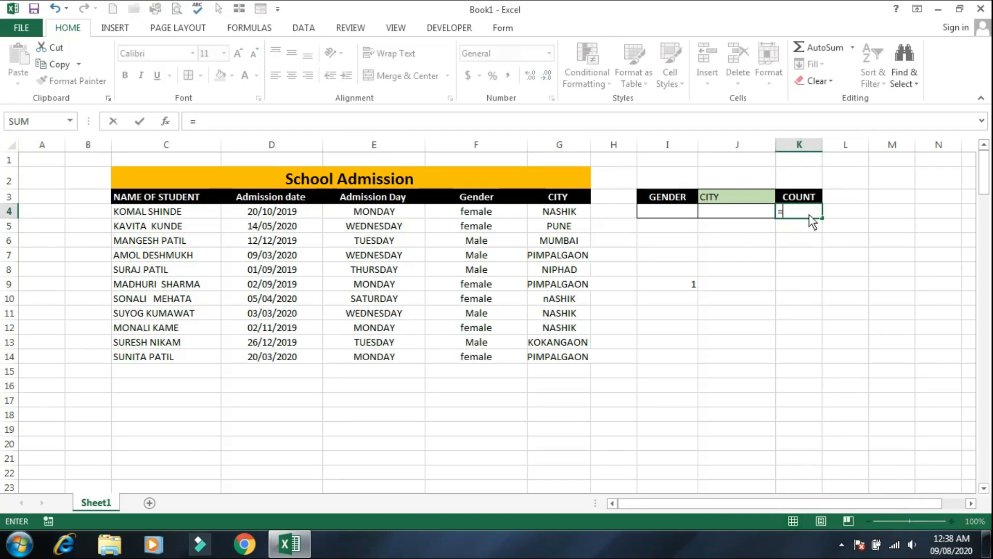
pyautogui.write('COUNTIFS(')
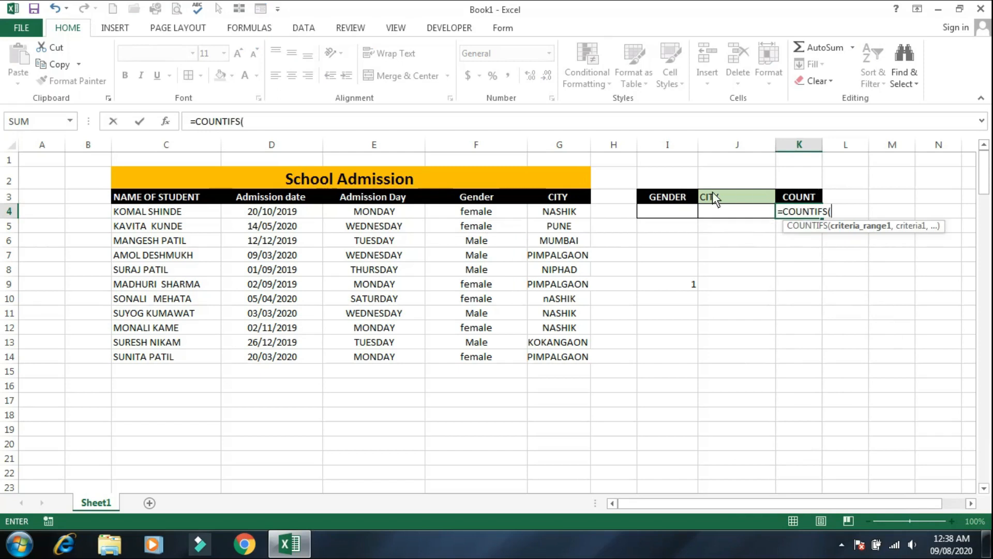
pyautogui.click(666, 213)
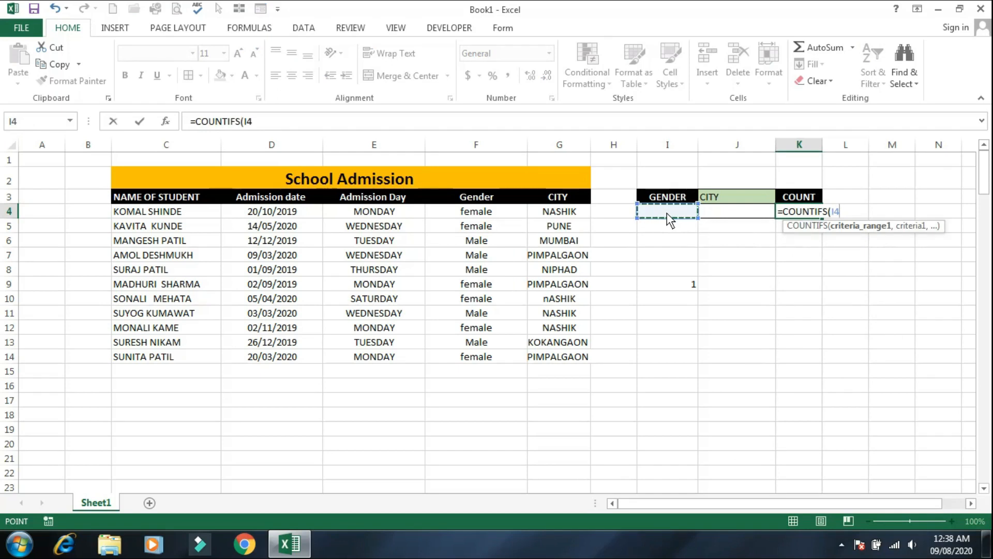
pyautogui.write(',')
pyautogui.click(746, 211)
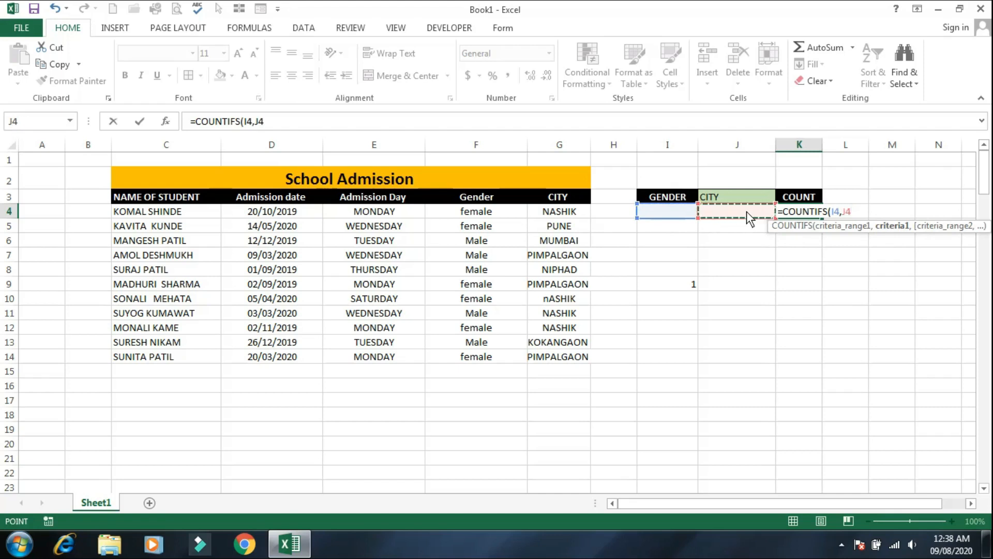
pyautogui.write(')')
pyautogui.press('Return')
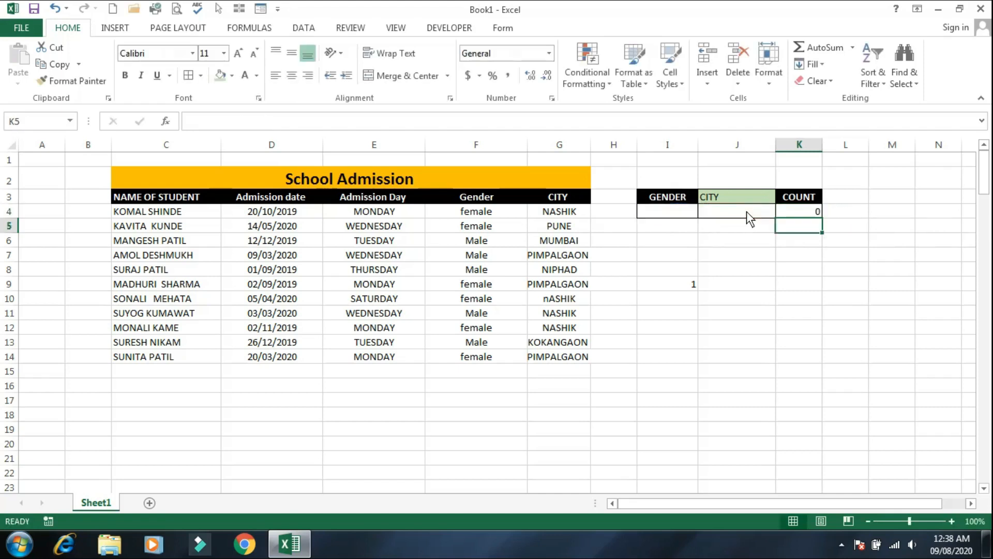
# - Enter MALE as the gender in I4 and NASHIK as the city in J4, and check the COUNT cell K4
pyautogui.click(684, 212)
pyautogui.write('MALE')
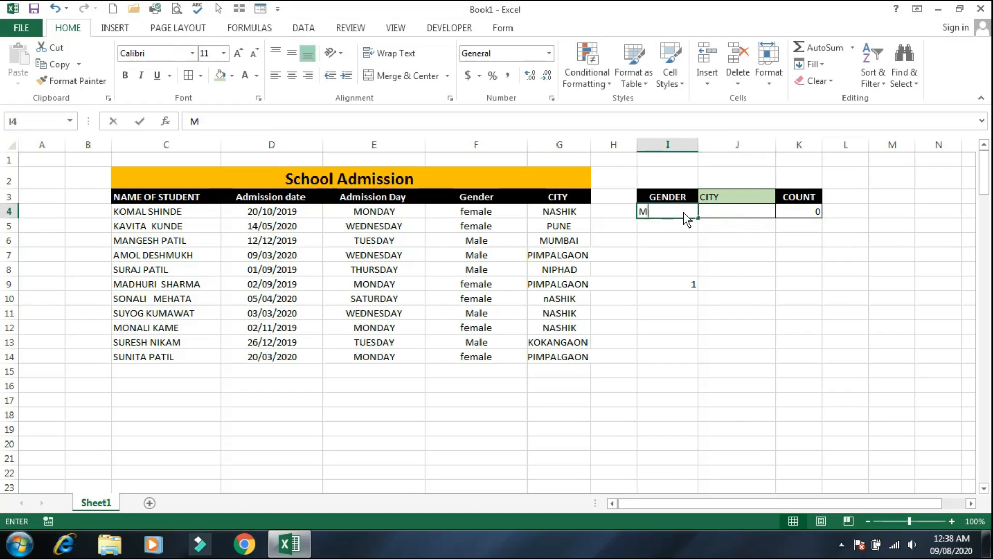
pyautogui.click(748, 210)
pyautogui.write('NASHIK')
pyautogui.press('Return')
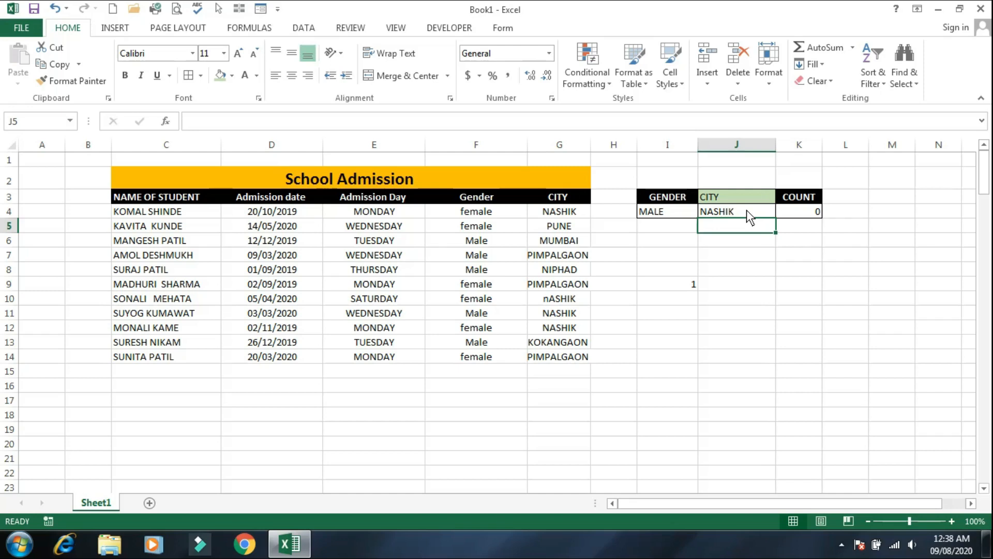
pyautogui.click(809, 215)
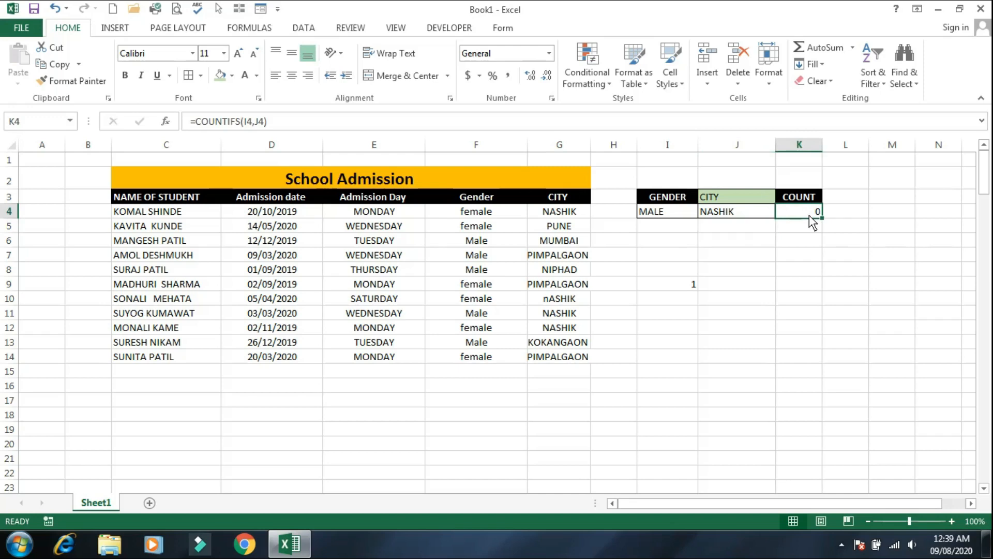
pyautogui.click(674, 217)
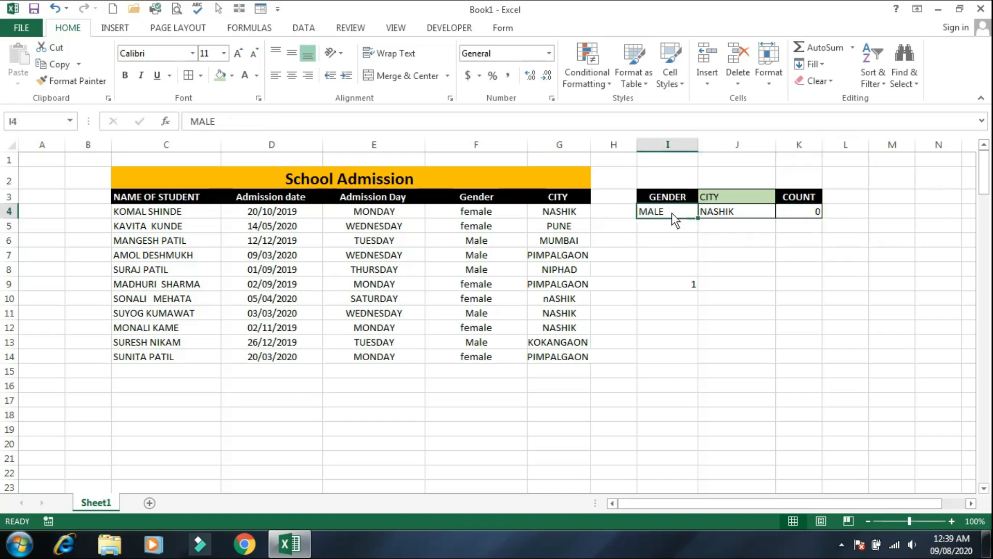
pyautogui.click(731, 219)
# - Replace the formula in K4 with a COUNTIFS that uses the Gender range F4:F14 with cell I4 as its criterion
pyautogui.click(794, 206)
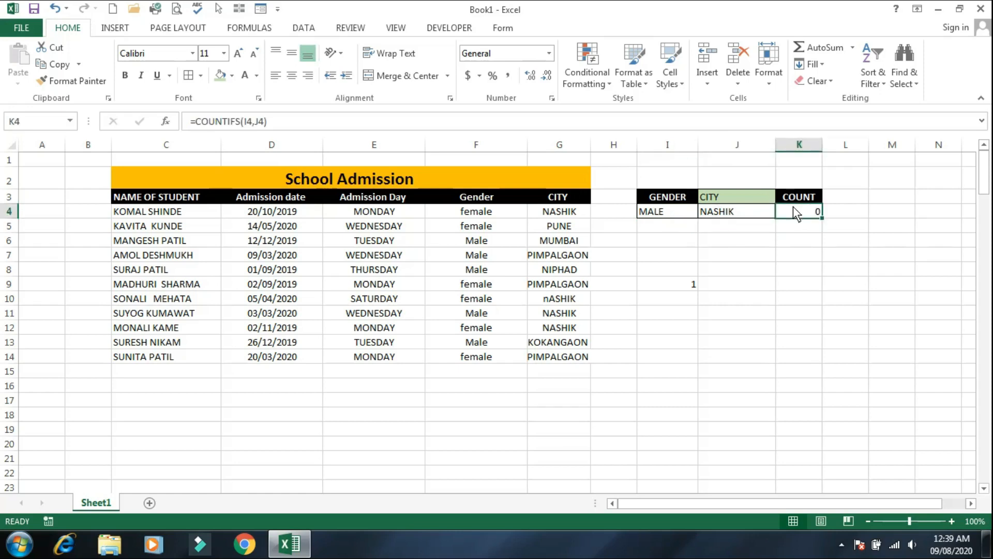
pyautogui.write('=')
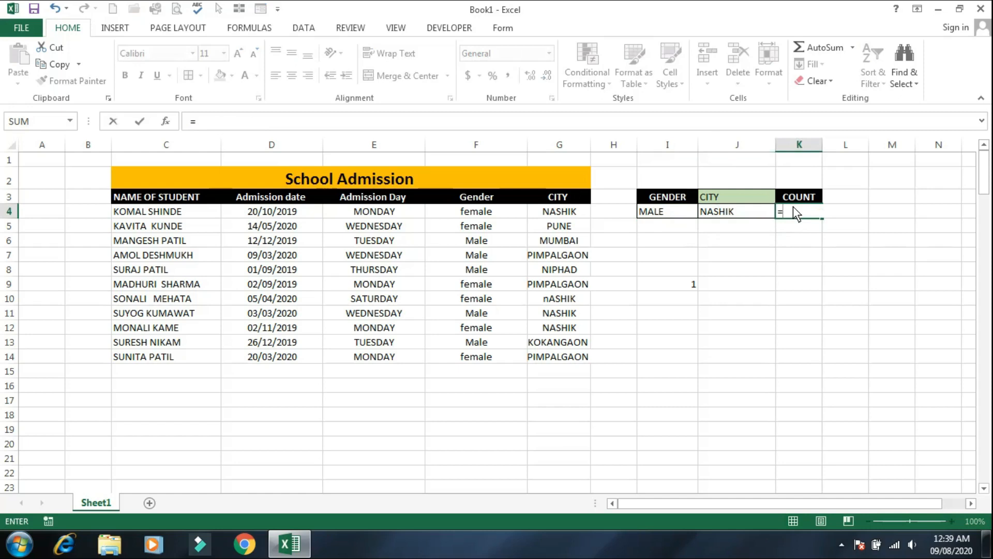
pyautogui.write('COUNT')
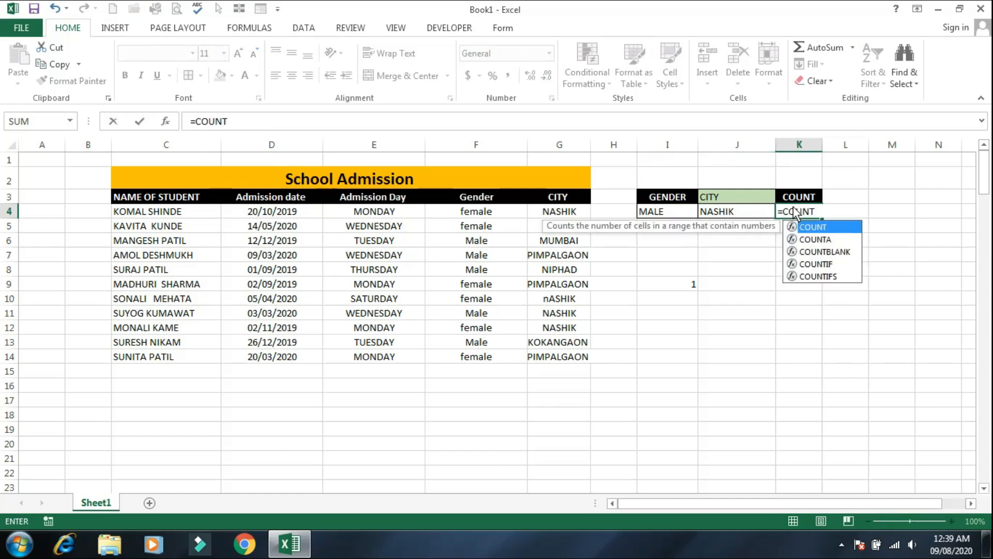
pyautogui.write('IFS(')
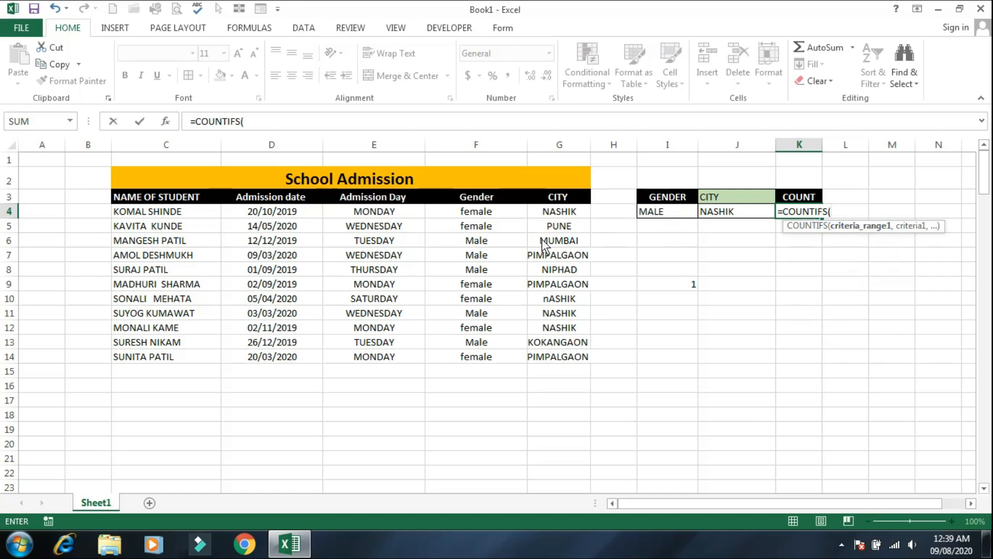
pyautogui.click(453, 212)
pyautogui.moveTo(454, 218); pyautogui.dragTo(464, 366)
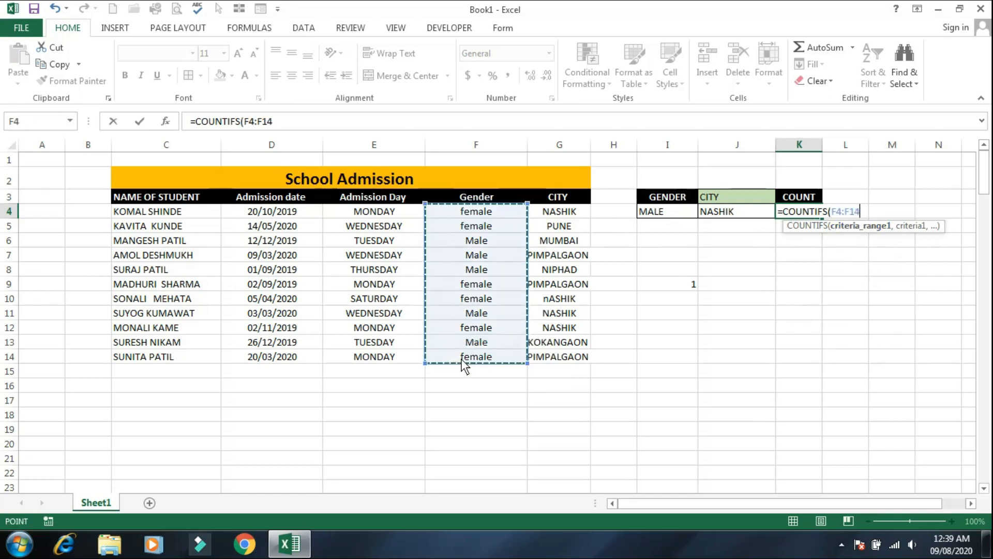
pyautogui.write(',')
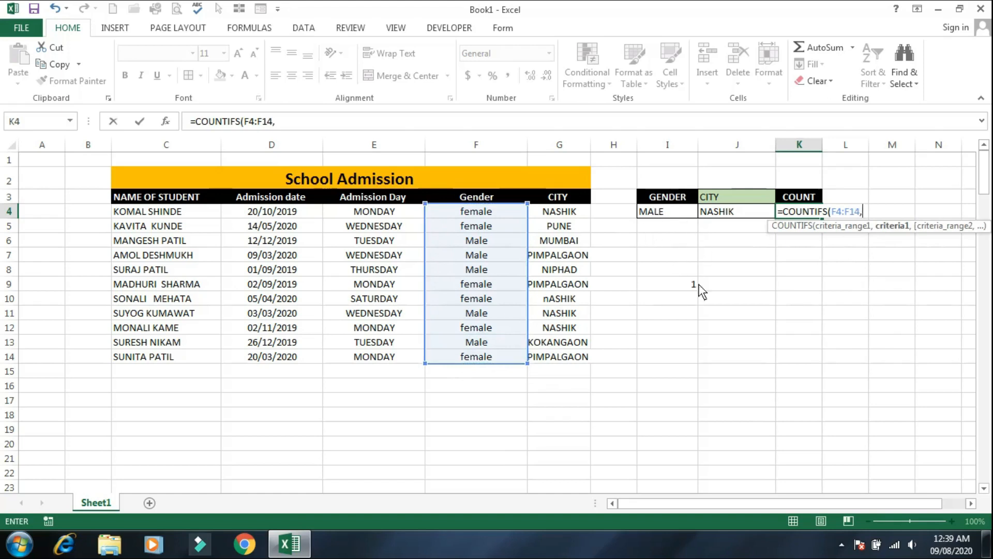
pyautogui.click(672, 213)
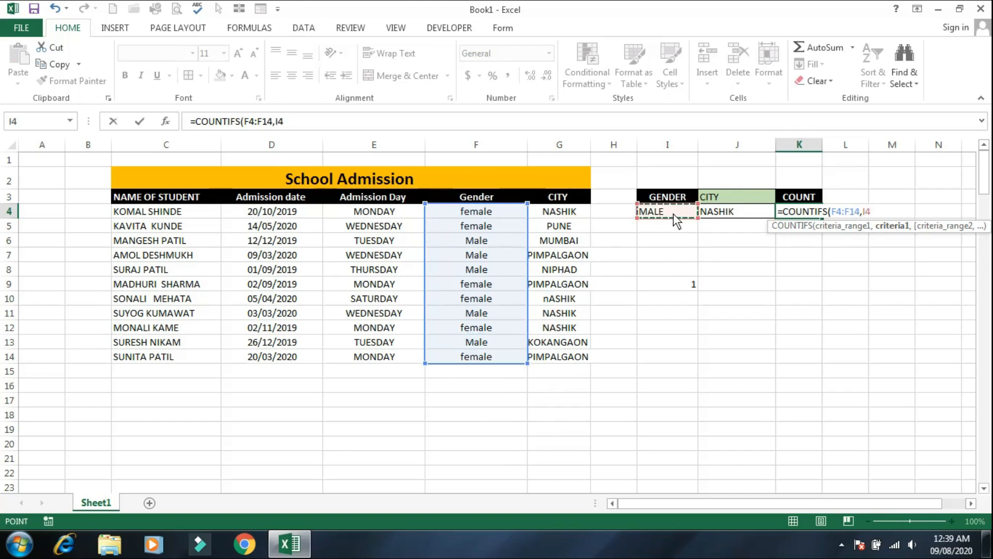
# - Add the CITY range G4:G14 with cell J4 as its criterion to the COUNTIFS formula and complete it
pyautogui.write(',')
pyautogui.moveTo(569, 218); pyautogui.dragTo(572, 362)
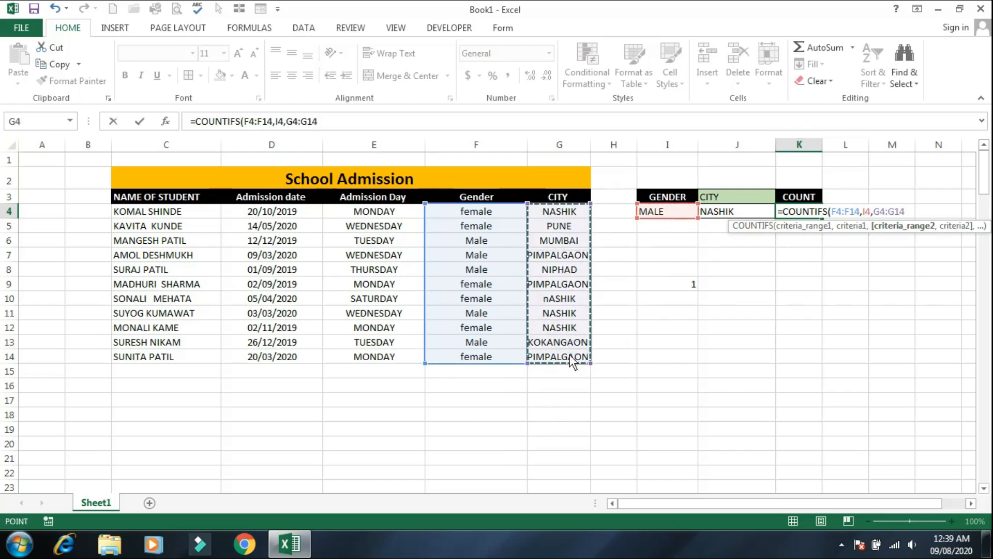
pyautogui.write(',')
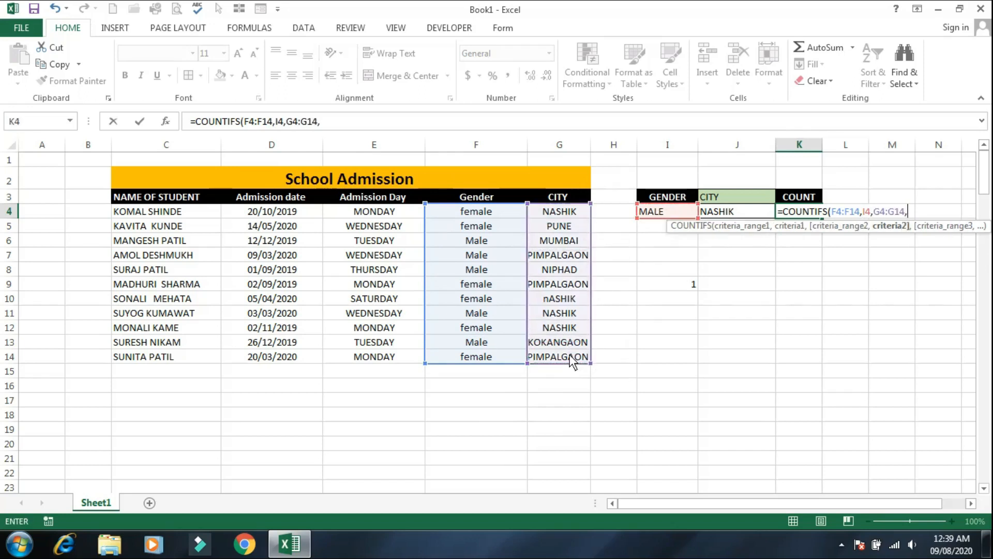
pyautogui.click(734, 214)
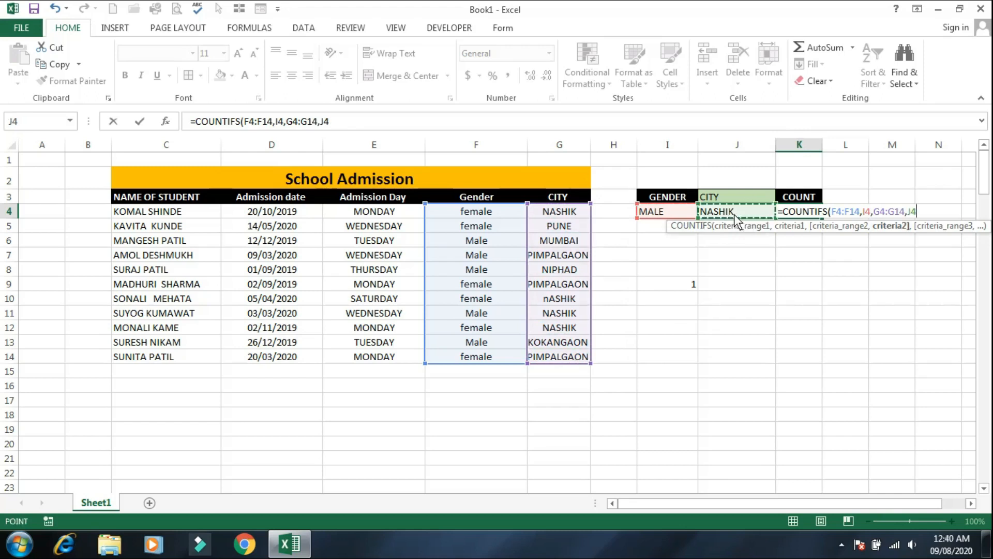
pyautogui.write(')')
pyautogui.press('Return')
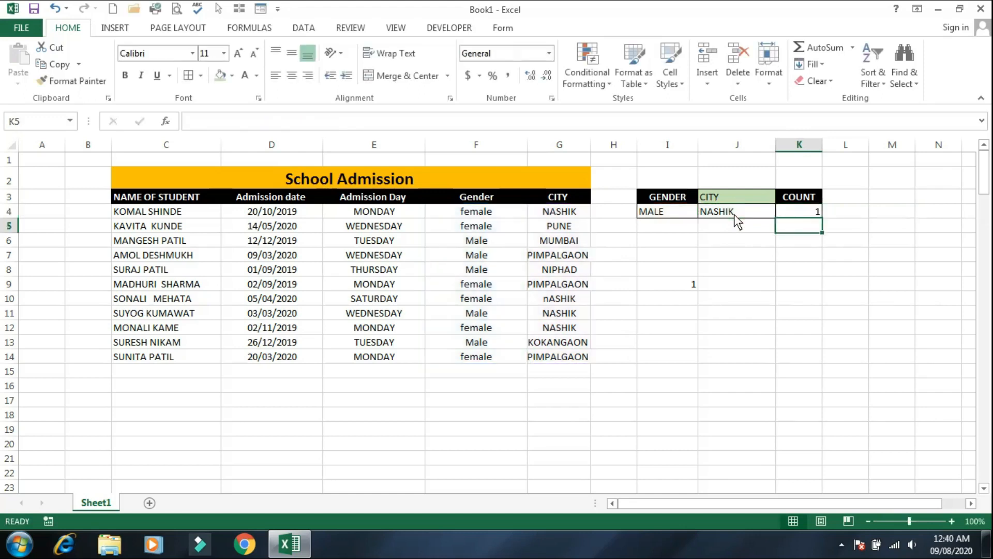
# - Check the gender and city in row 11 against the count in K4
pyautogui.click(487, 317)
pyautogui.click(551, 319)
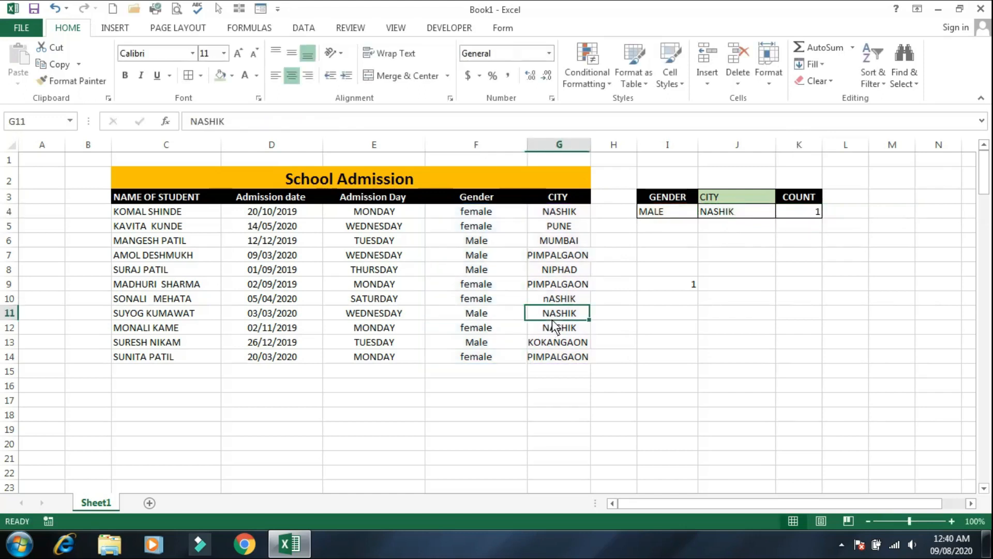
pyautogui.press('Left')
pyautogui.press('Right')
pyautogui.press('Left')
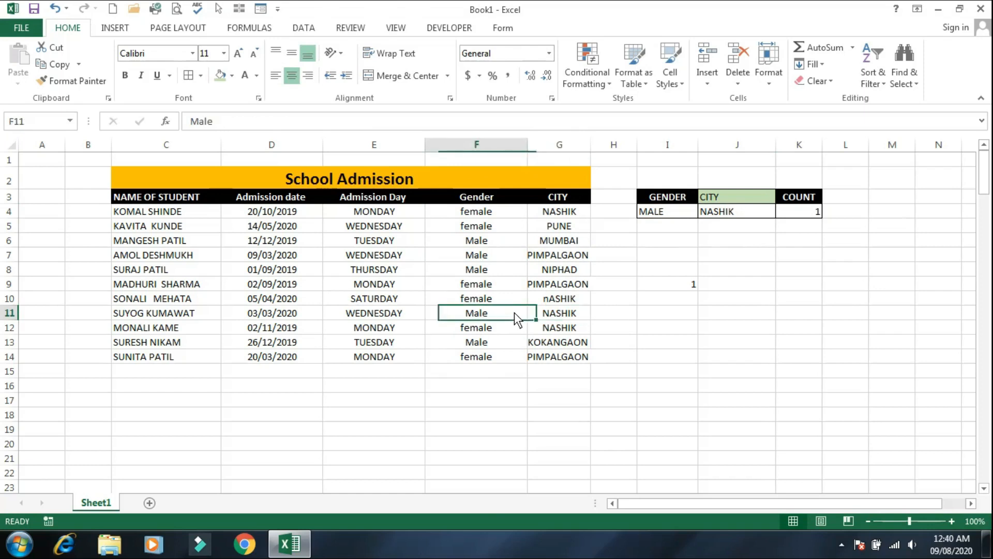
pyautogui.press('Right')
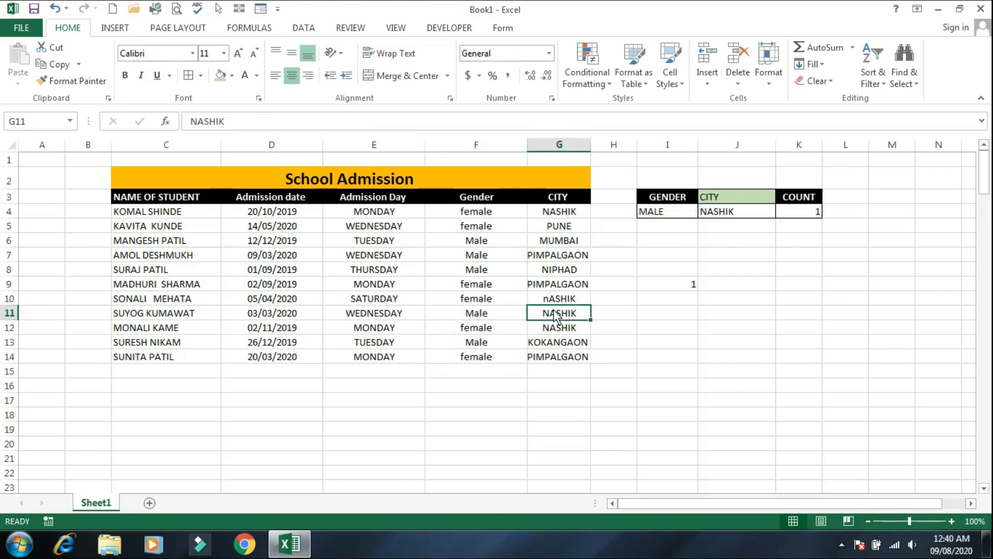
# - Change the city criterion in J4 to MUMBAI and check the count against the gender and city in row 6
pyautogui.click(724, 216)
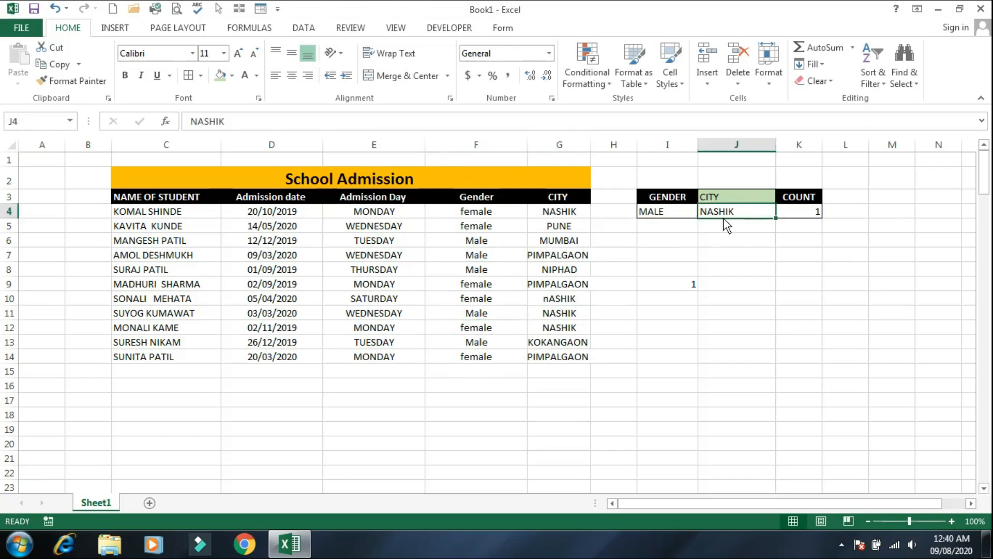
pyautogui.write('MUMBAI')
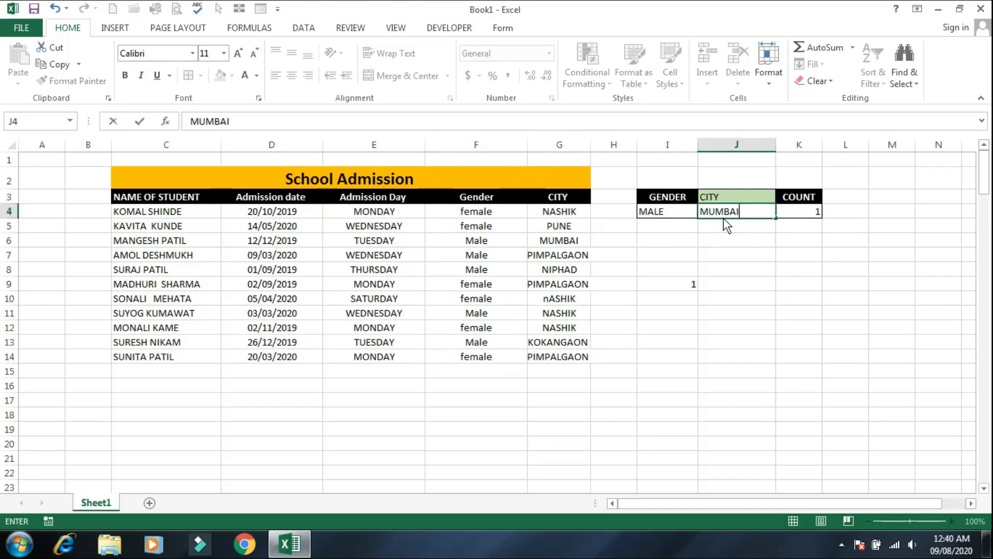
pyautogui.press('Return')
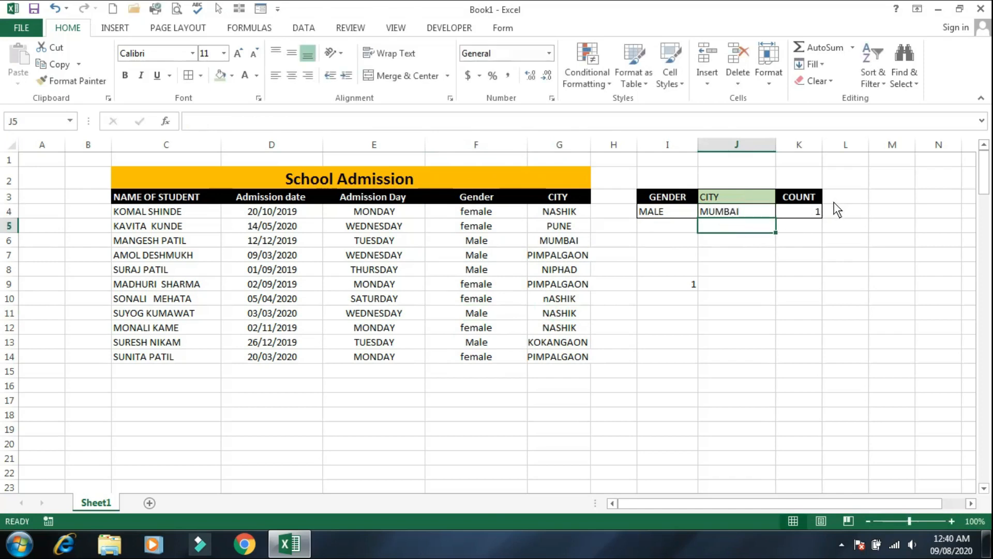
pyautogui.click(561, 240)
pyautogui.click(496, 243)
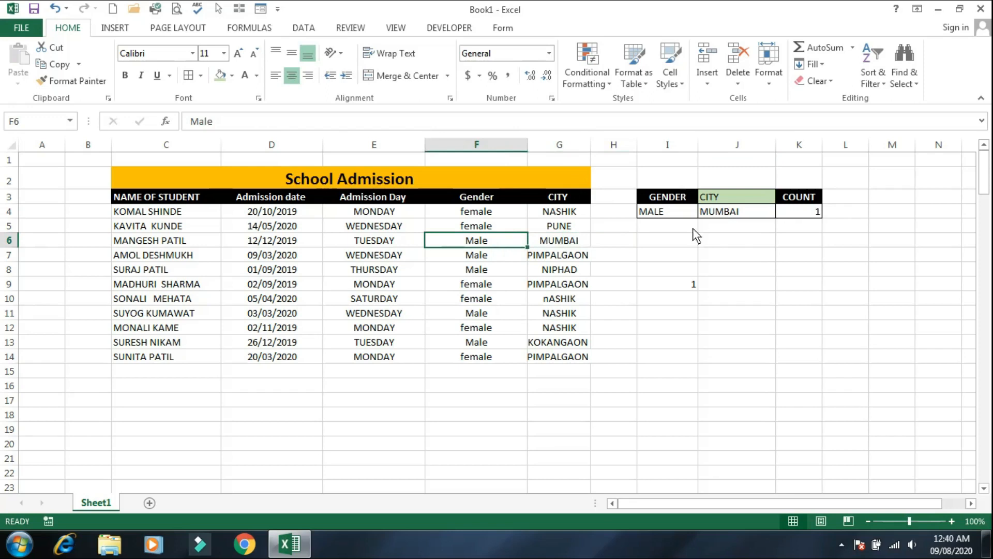
# - Change the city criterion in J4 to PUNE
pyautogui.click(723, 212)
pyautogui.write('PU')
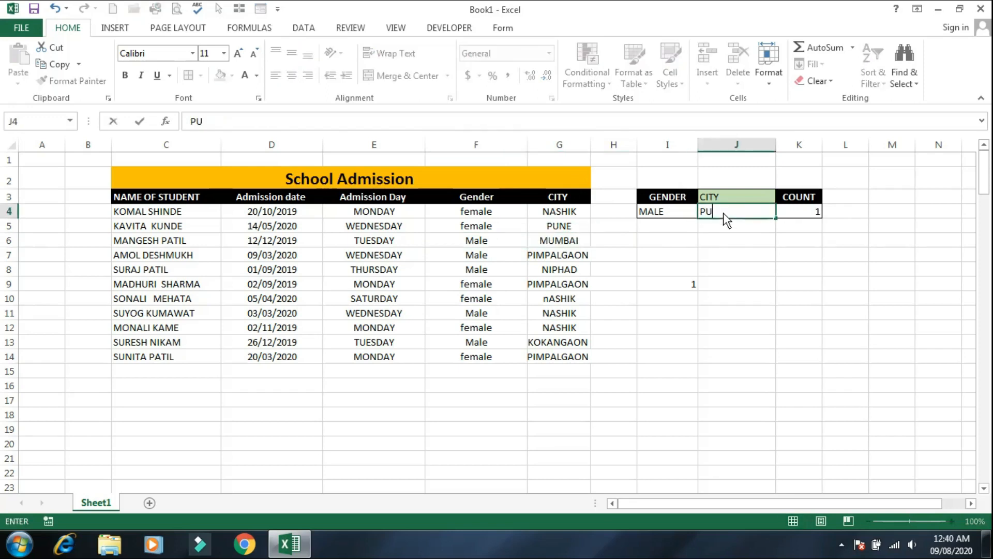
pyautogui.write('NE')
pyautogui.press('Return')
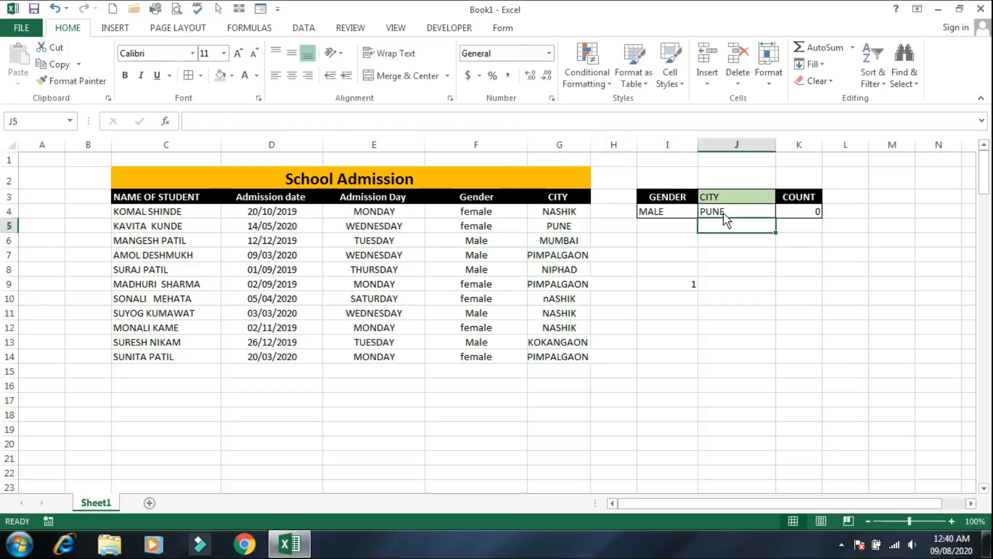
# - Change the gender criterion in I4 to FEMALE
pyautogui.click(666, 211)
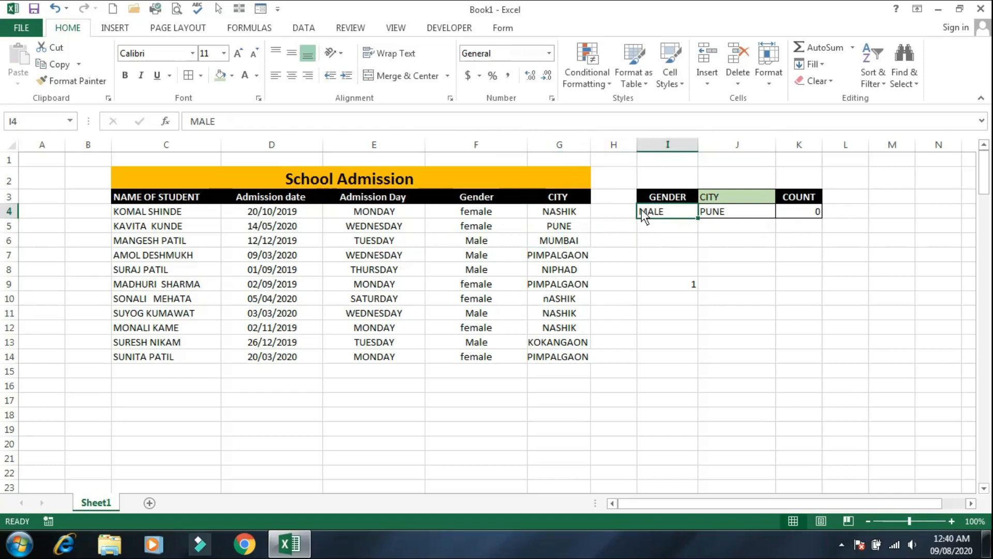
pyautogui.doubleClick(641, 209)
pyautogui.write('FE')
pyautogui.press('Return')
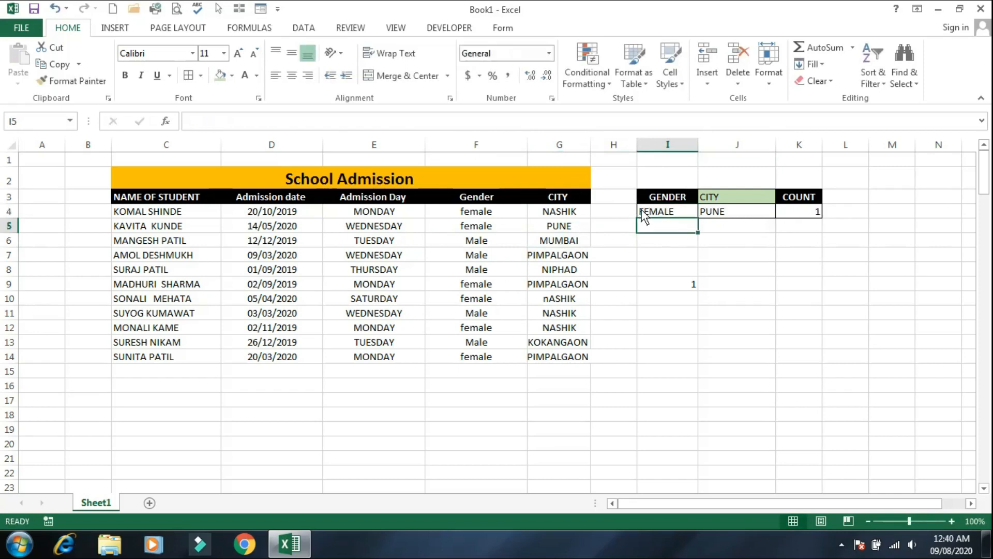
# - Check the city and gender in row 5 against the count in K4
pyautogui.click(582, 221)
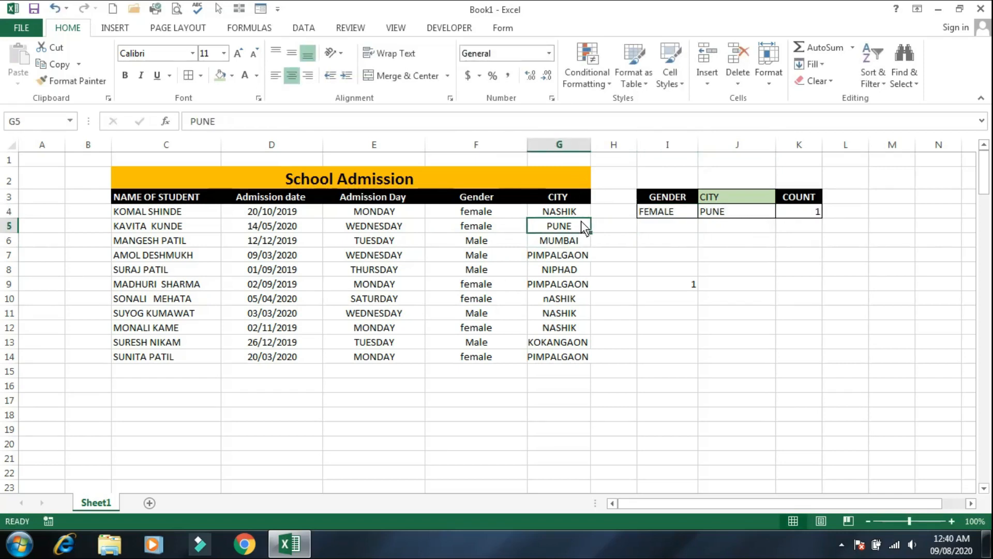
pyautogui.press('Left')
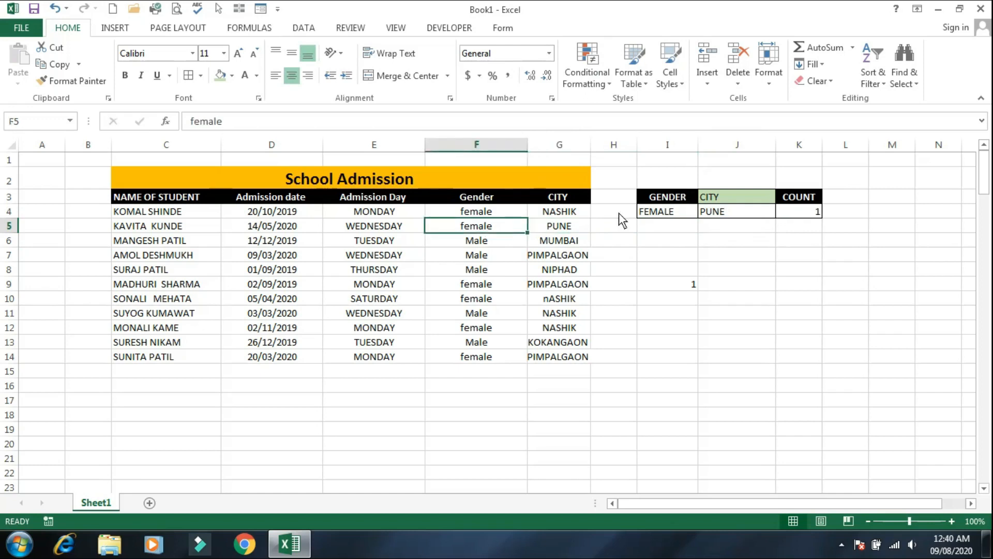
pyautogui.click(820, 212)
pyautogui.click(680, 300)
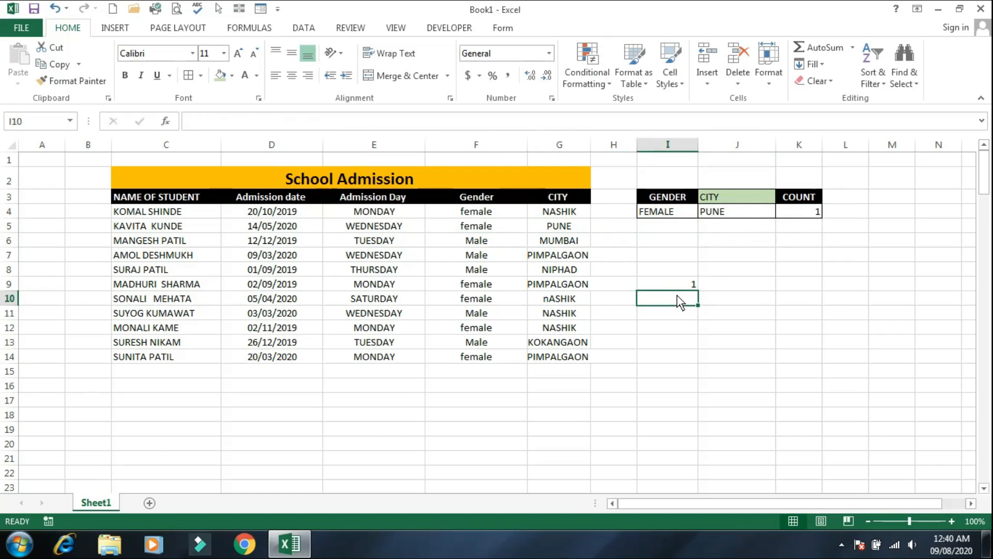
pyautogui.click(364, 213)
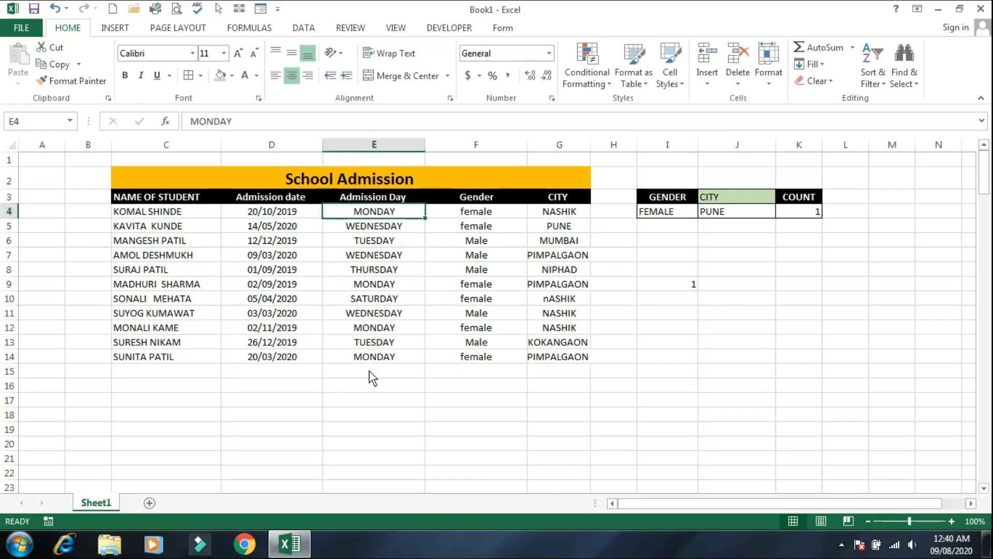
# - Start a COUNTIFS formula in J12 with the Admission Day range E4:E14 and the criterion "MONDAY"
pyautogui.click(478, 215)
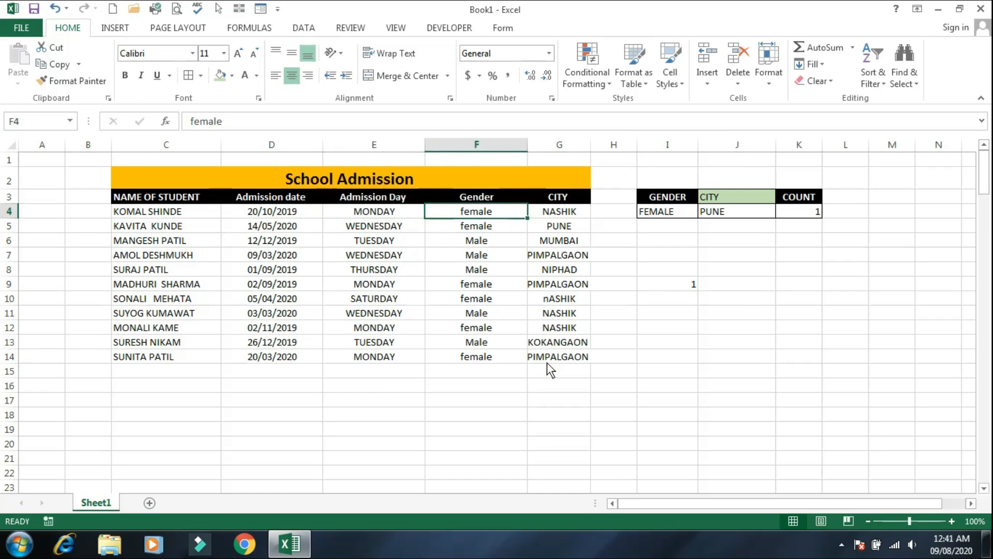
pyautogui.click(735, 330)
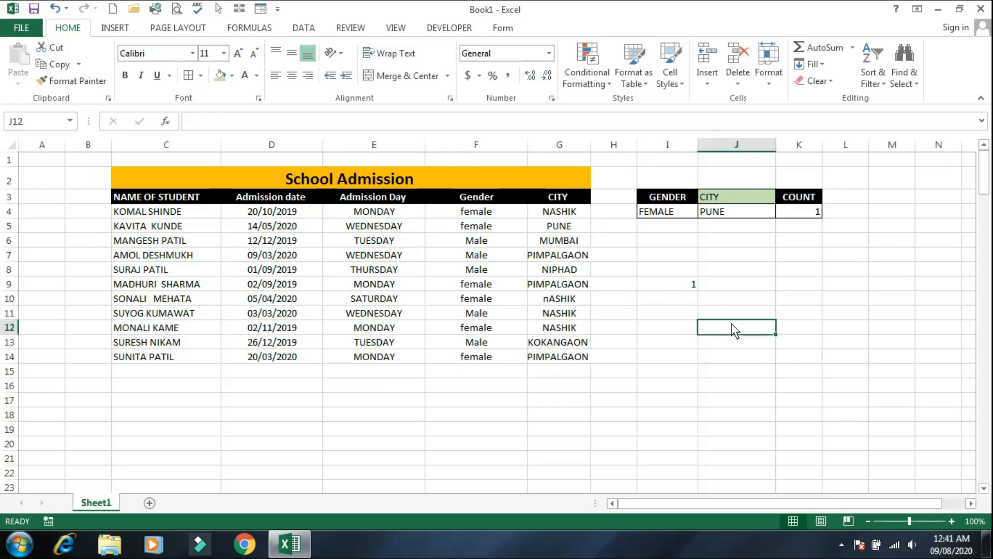
pyautogui.write('=COUNT')
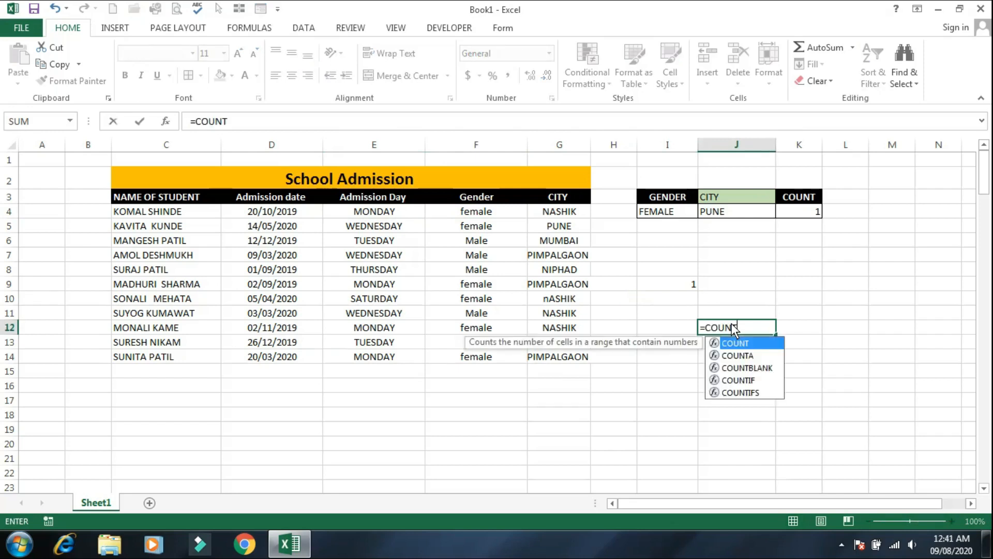
pyautogui.write('IFS(')
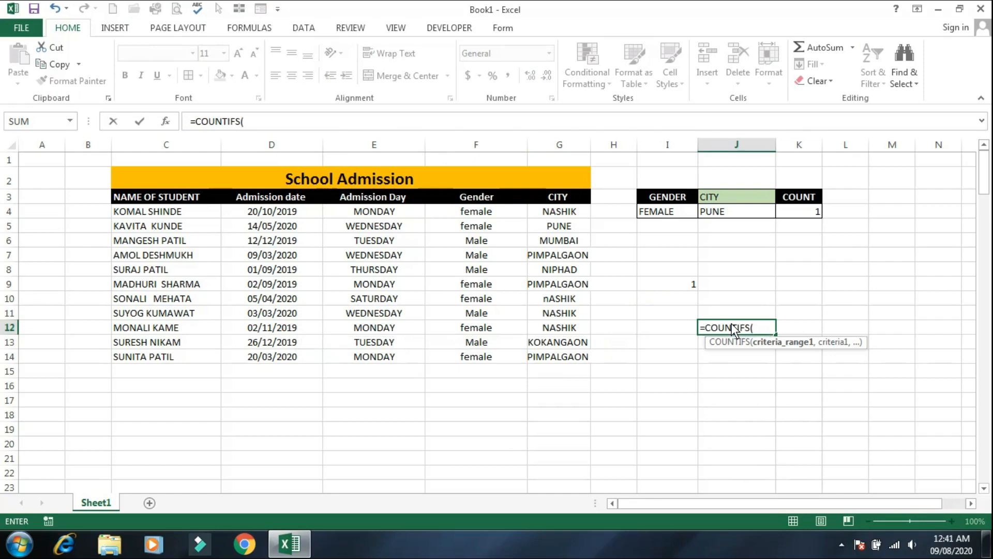
pyautogui.moveTo(372, 212); pyautogui.dragTo(381, 360)
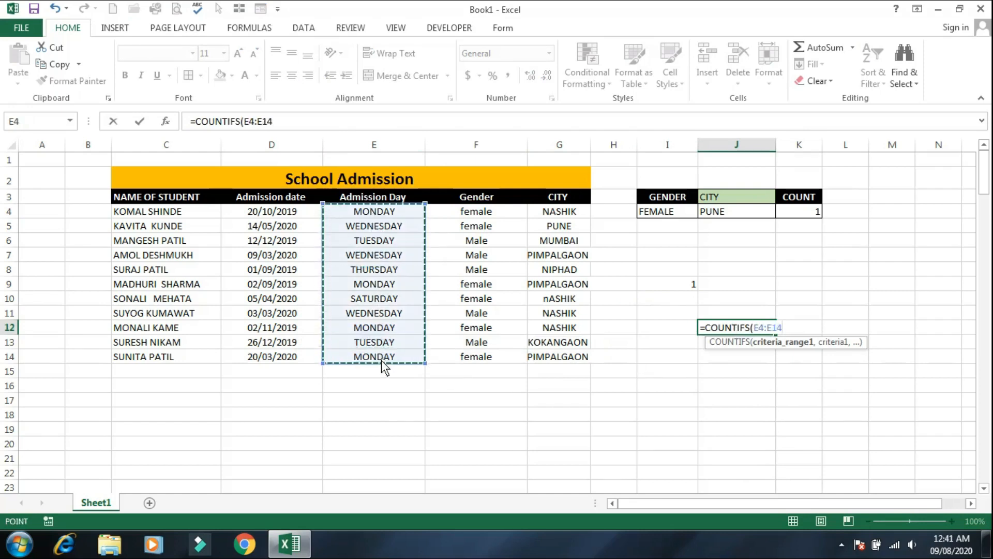
pyautogui.write(',"MONDAY')
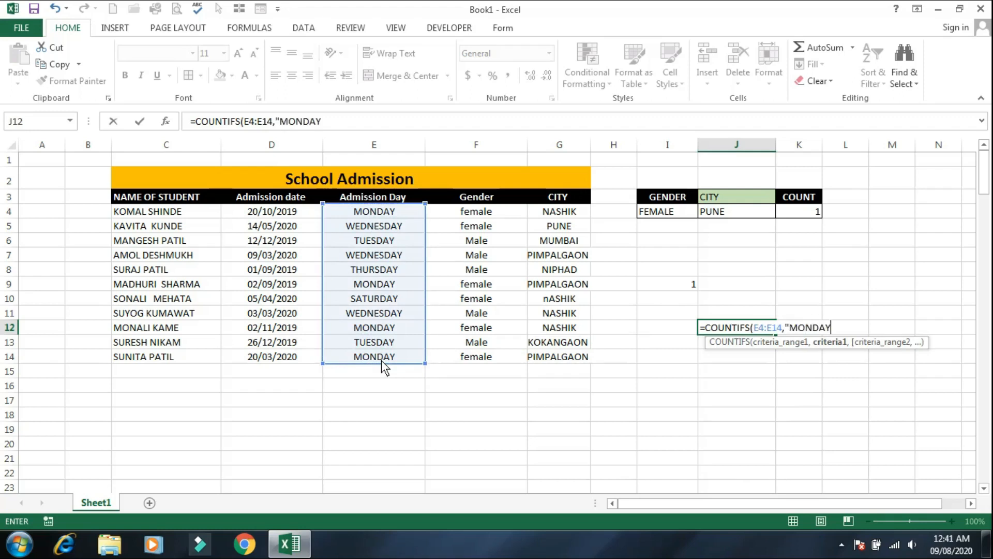
pyautogui.write('",')
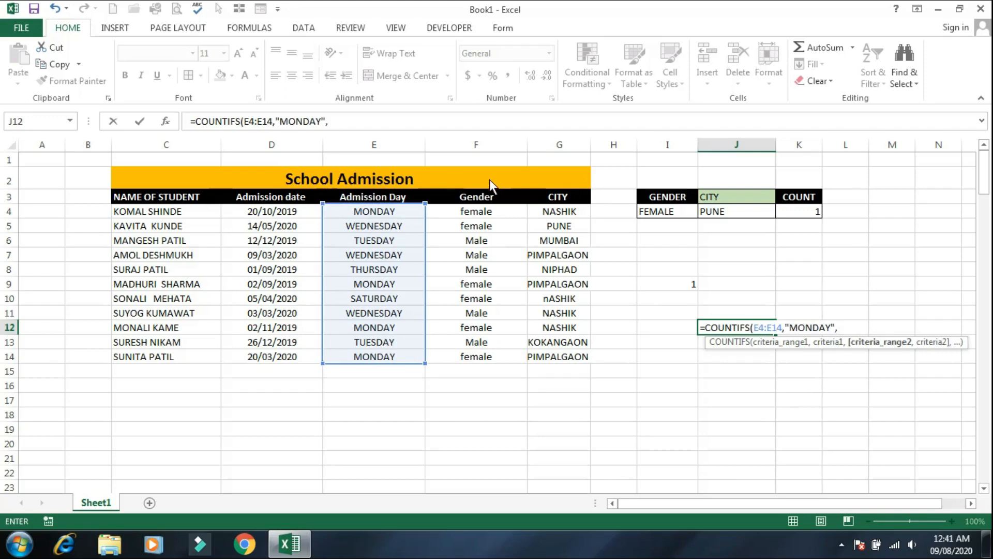
# - Complete the J12 formula with gender range F4:F14 matching "FEMALE" and city range G4:G14 matching "NASHIK"
pyautogui.moveTo(483, 213); pyautogui.dragTo(479, 355)
pyautogui.write(',"FEMALE",')
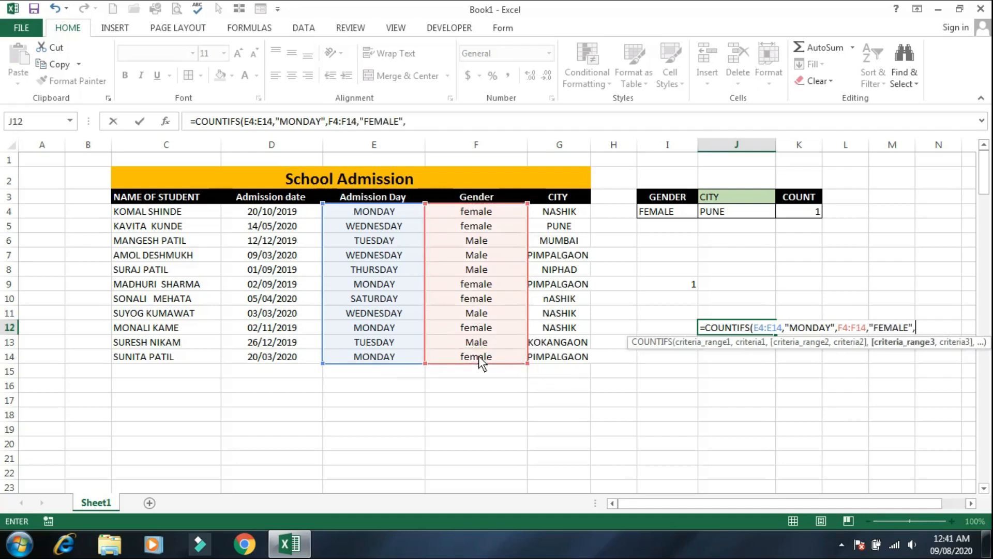
pyautogui.moveTo(571, 213); pyautogui.dragTo(566, 355)
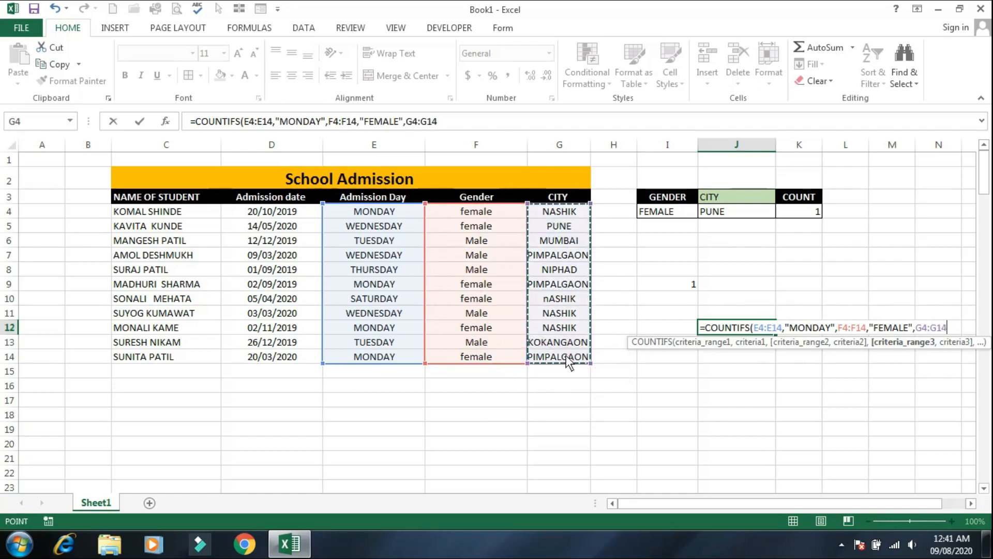
pyautogui.write(',"')
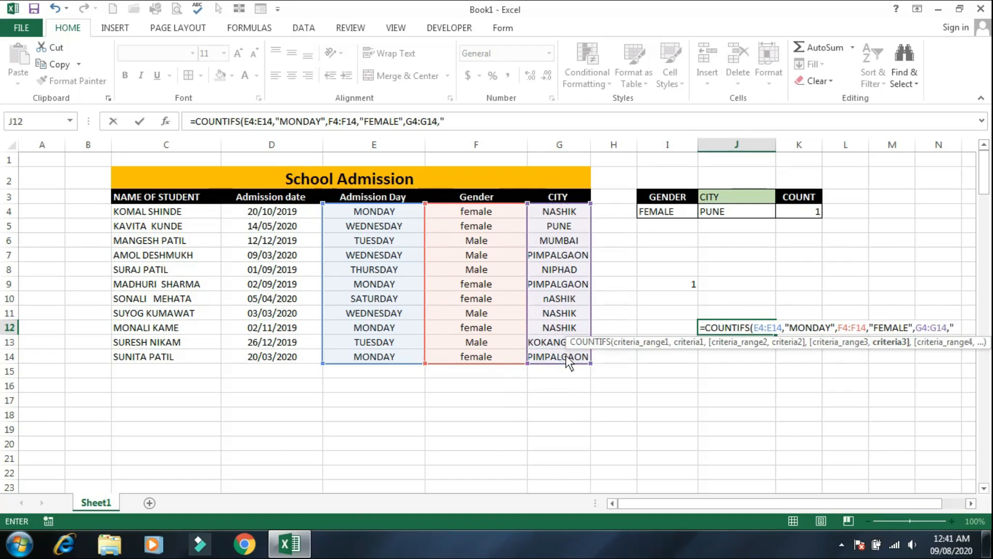
pyautogui.write('NASHIK')
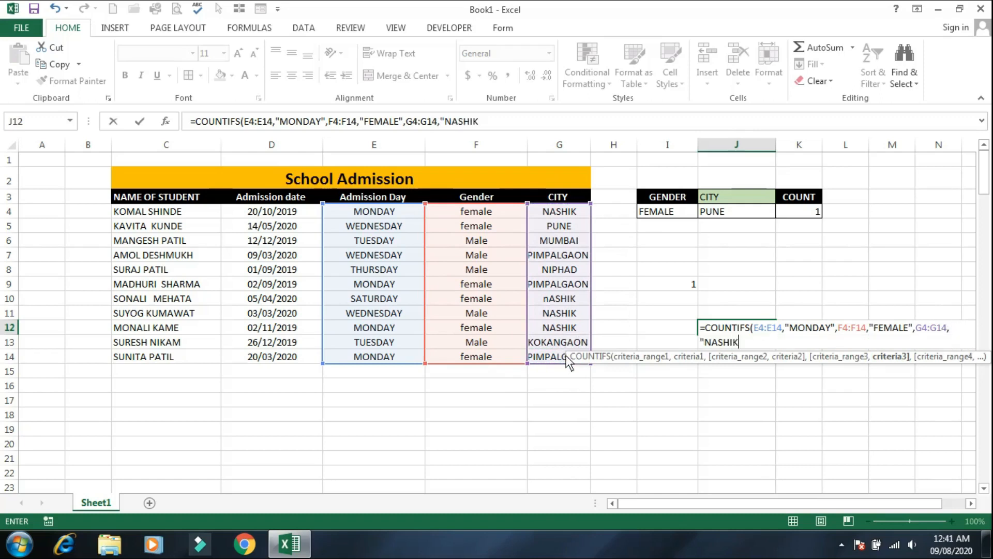
pyautogui.write('")')
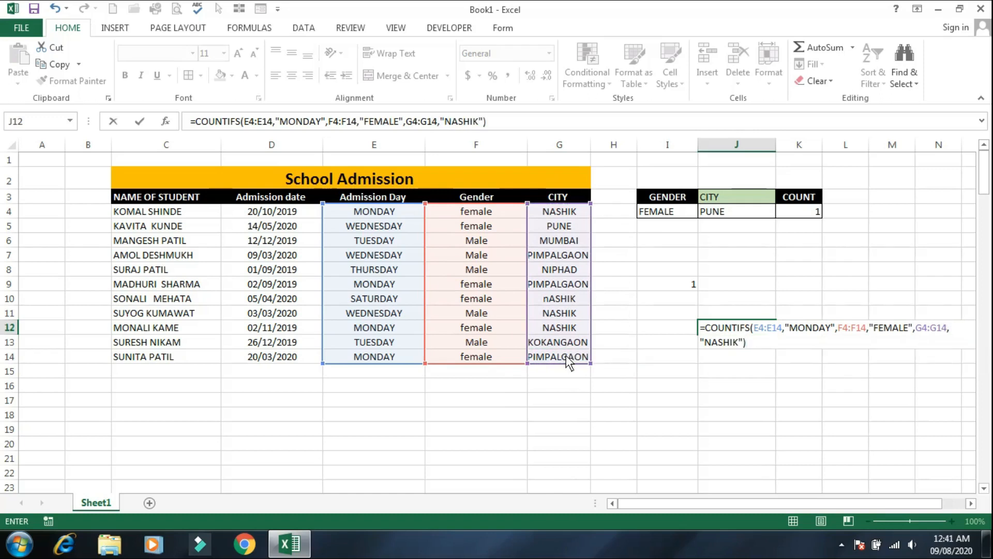
pyautogui.press('Return')
# - Compare the NASHIK rows with the J12 formula and fill the matching cells E4:G4 with gold
pyautogui.moveTo(575, 304); pyautogui.dragTo(572, 327)
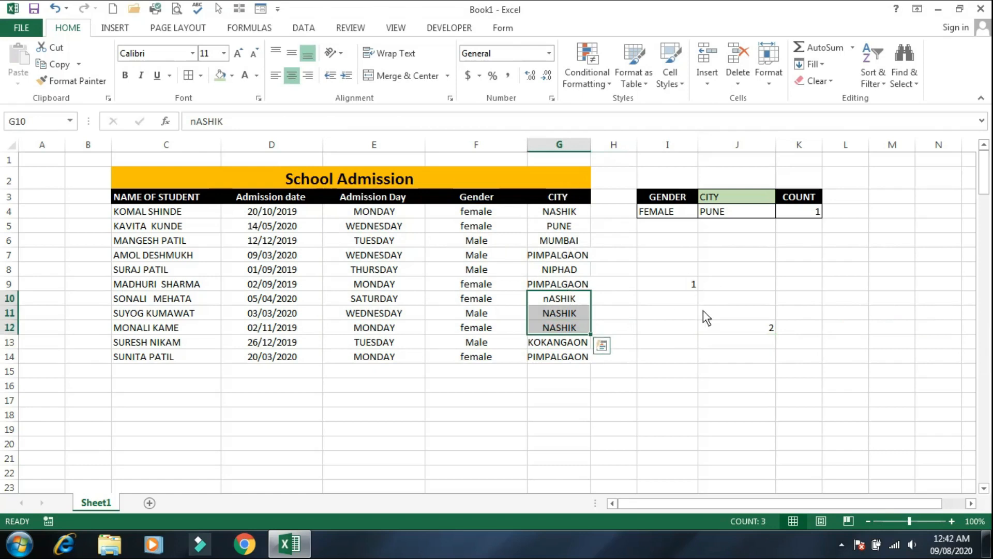
pyautogui.click(743, 329)
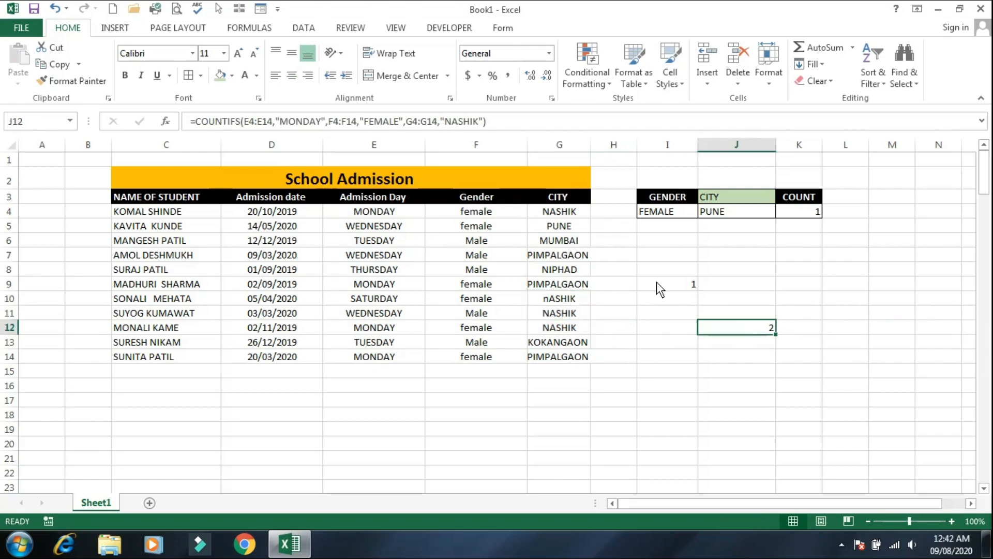
pyautogui.click(351, 213)
pyautogui.moveTo(352, 213); pyautogui.dragTo(558, 213)
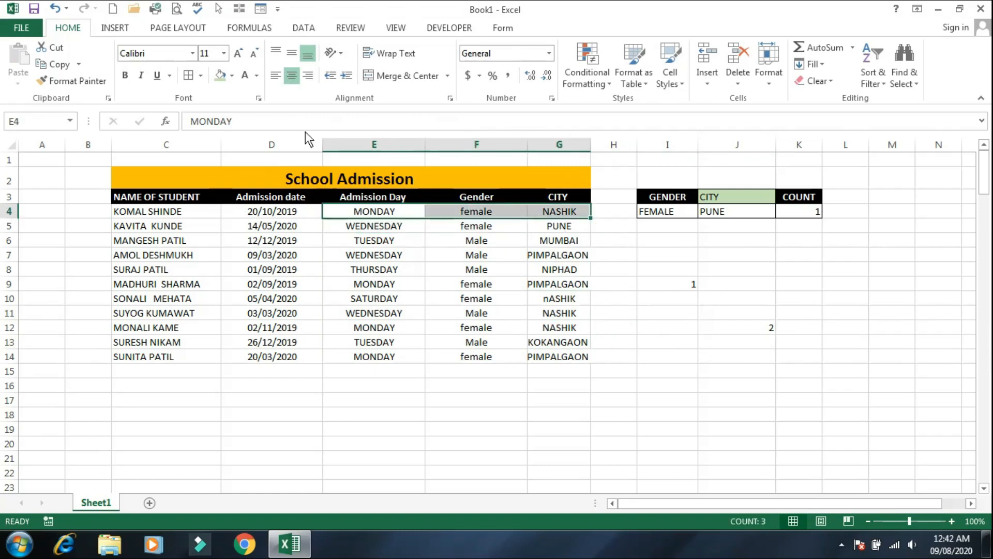
pyautogui.click(232, 75)
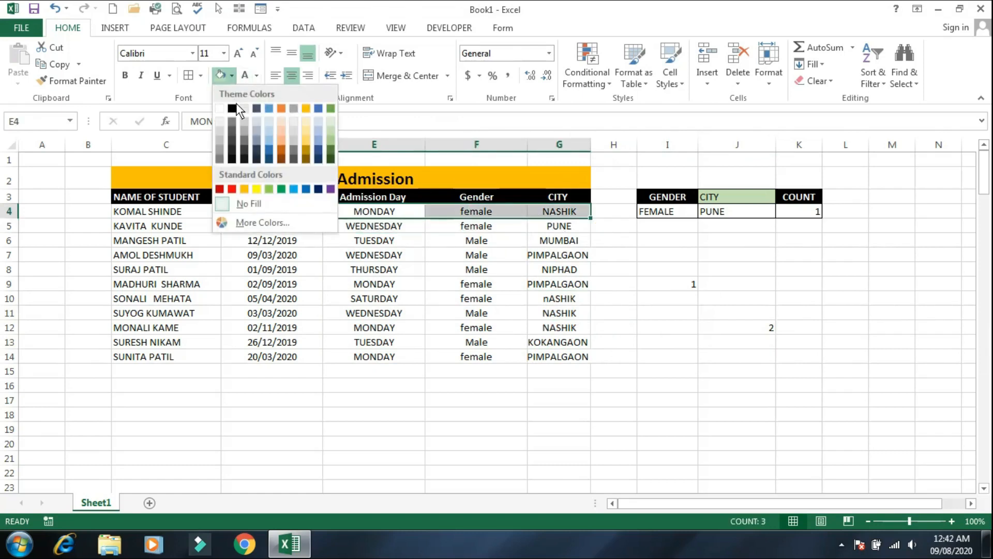
pyautogui.click(304, 107)
pyautogui.press('Down')
pyautogui.press('Down')
pyautogui.press('Down')
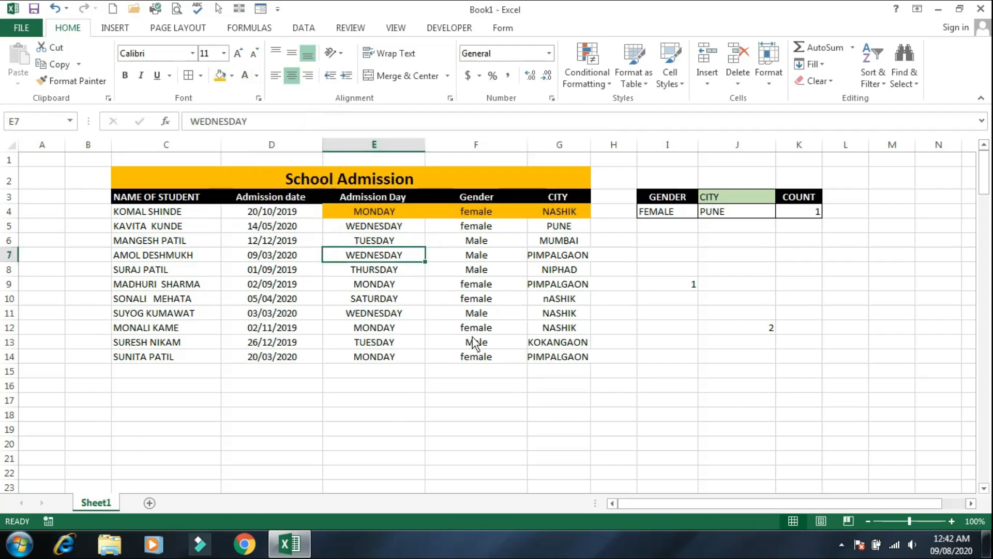
# - Fill the matching cells E12:G12 with the same gold and check the highlighted rows against J12
pyautogui.click(380, 335)
pyautogui.moveTo(428, 333); pyautogui.dragTo(535, 326)
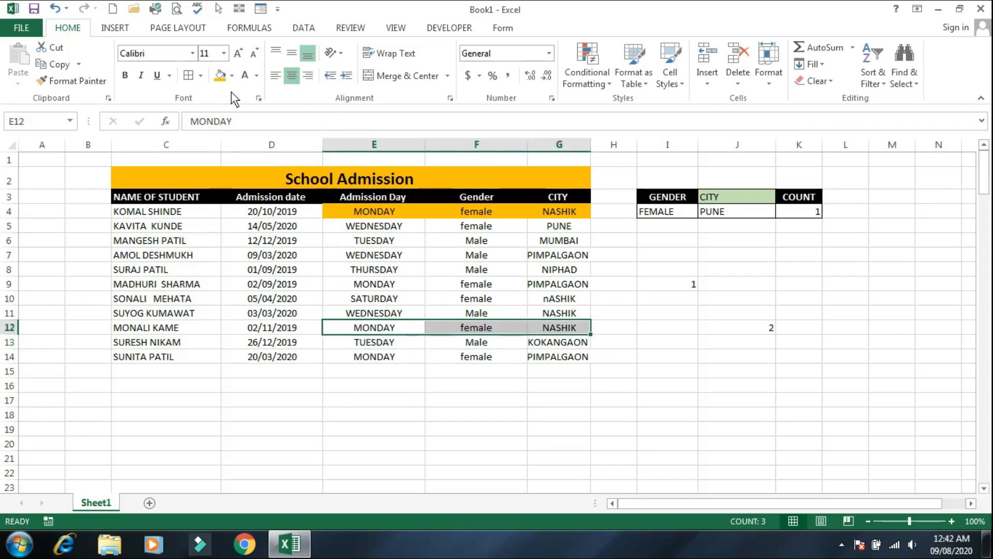
pyautogui.click(220, 77)
pyautogui.click(381, 401)
pyautogui.click(757, 329)
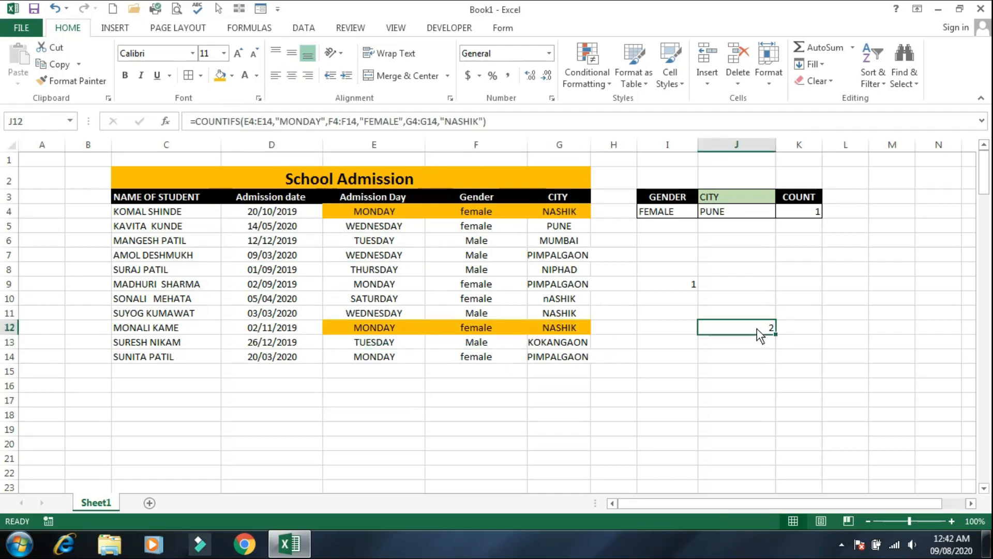
# - Change the admission day in E10 to MONDAY and check the updated count in J12
pyautogui.click(402, 295)
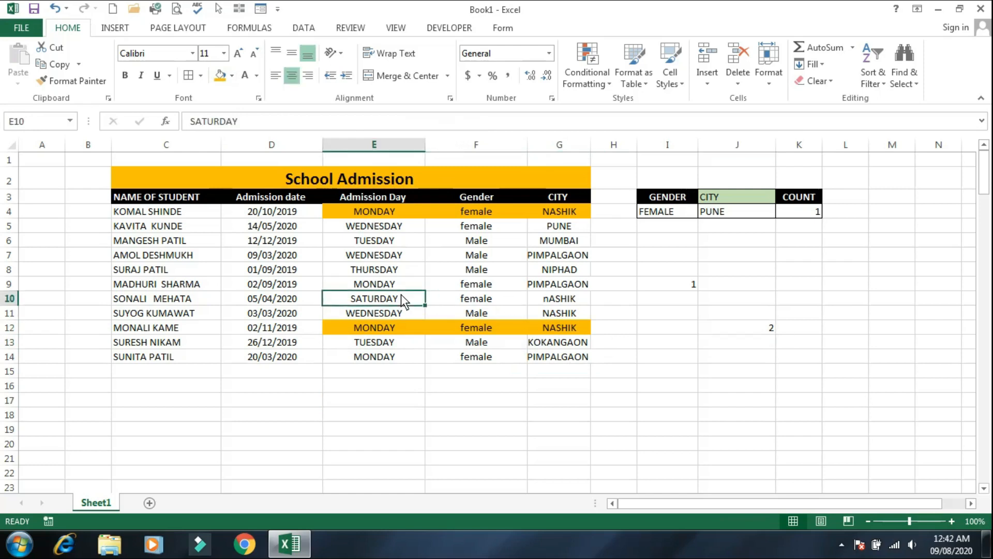
pyautogui.write('mo')
pyautogui.press('Return')
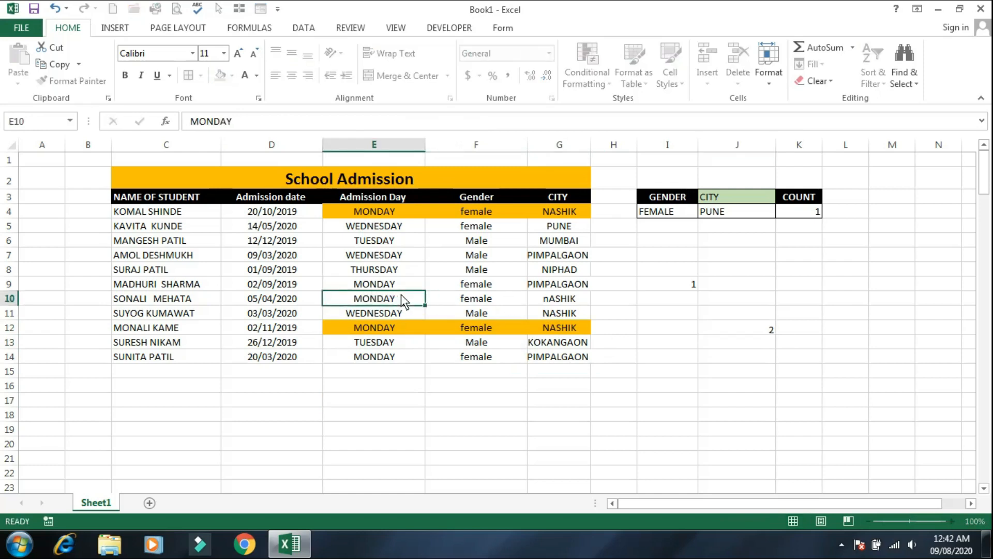
pyautogui.click(758, 327)
pyautogui.click(743, 383)
pyautogui.click(741, 376)
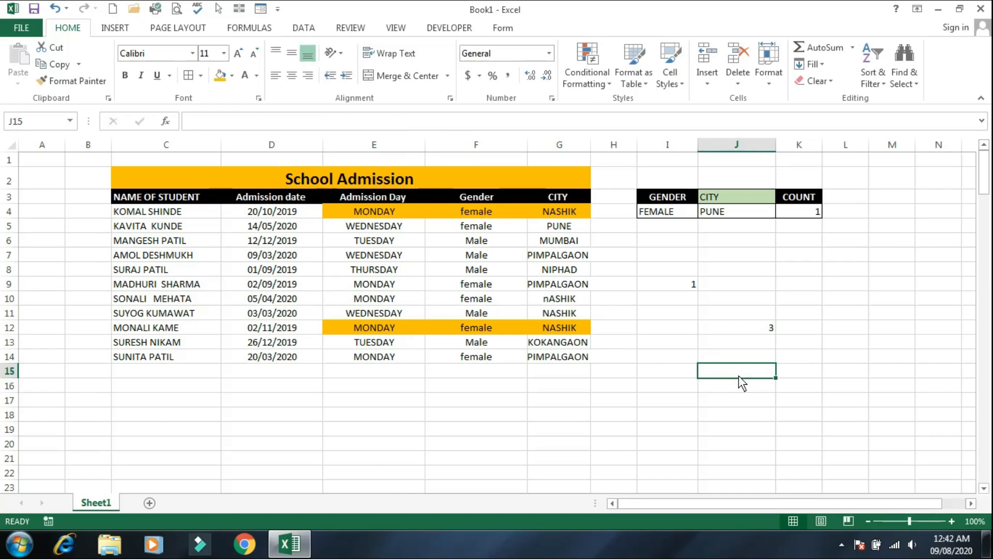
pyautogui.click(842, 545)
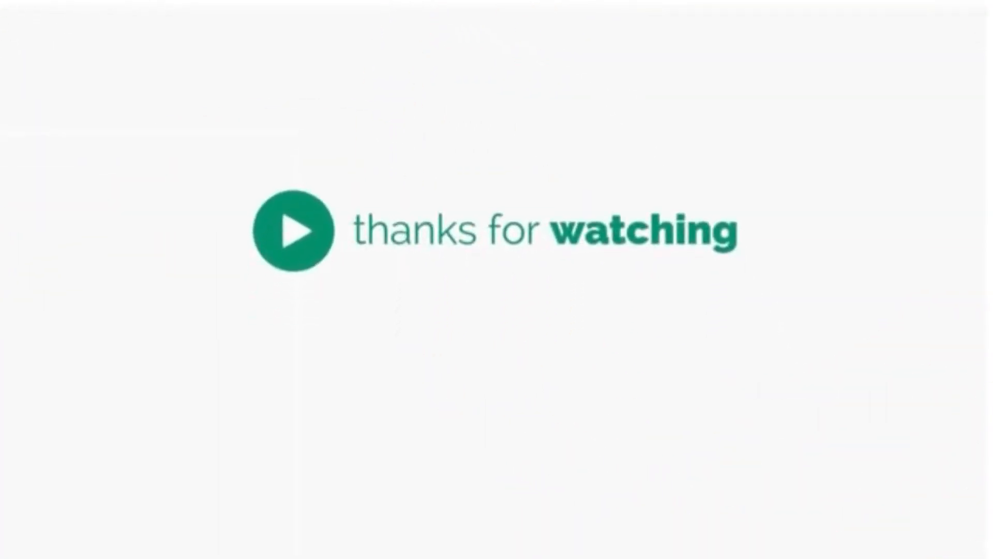